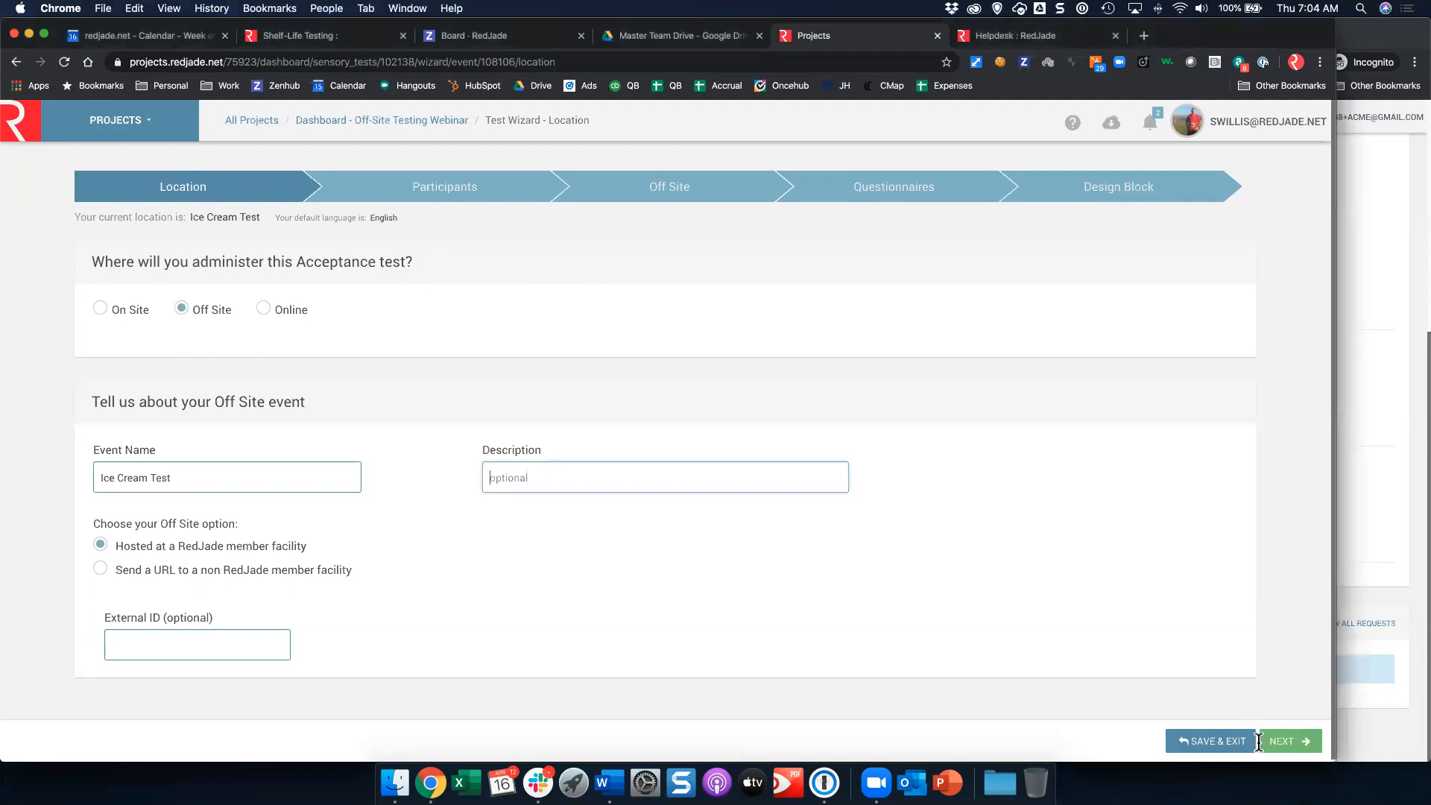
Step: Advance the test wizard past the Location and Participants pages to the Off Site page
left_click(1287, 741)
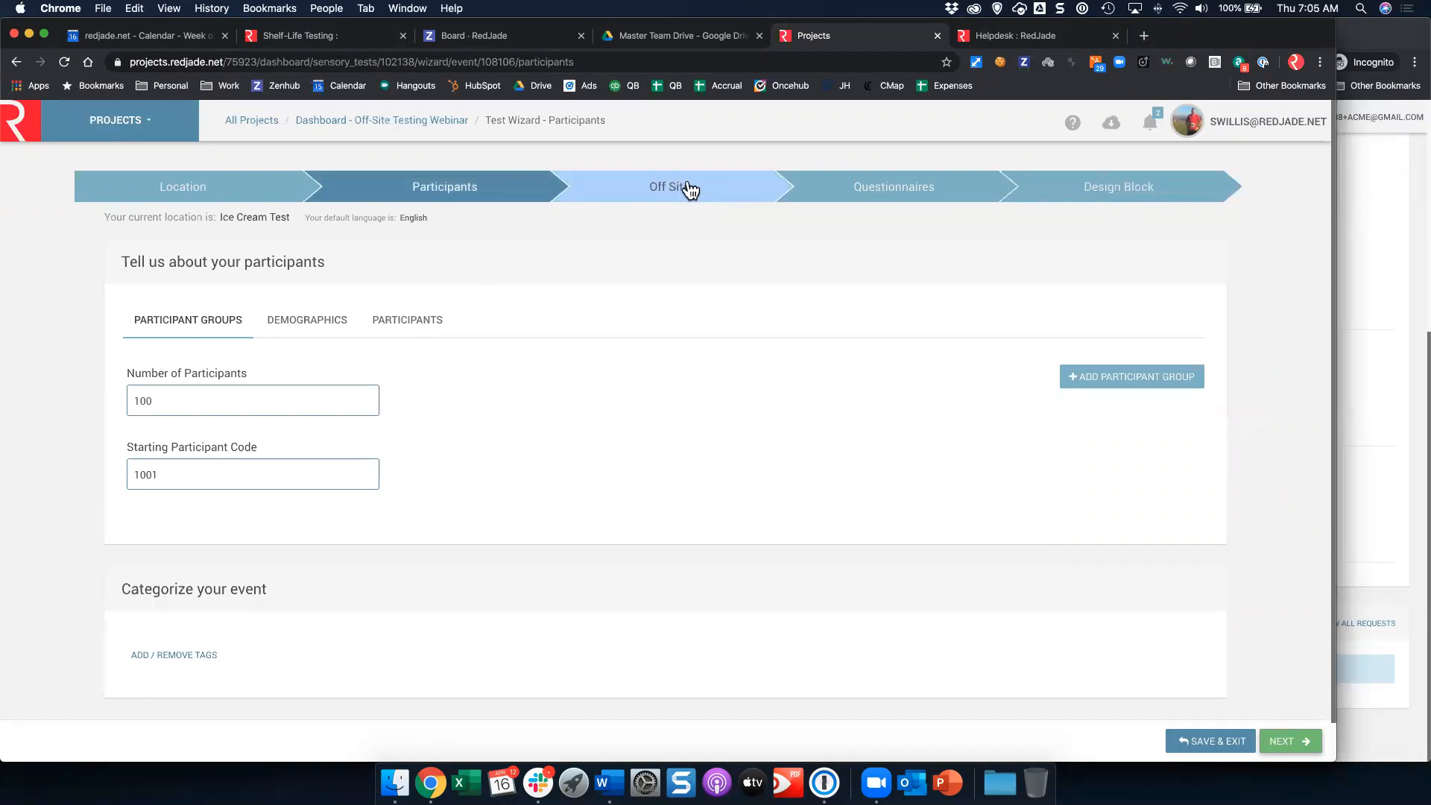
left_click(1309, 743)
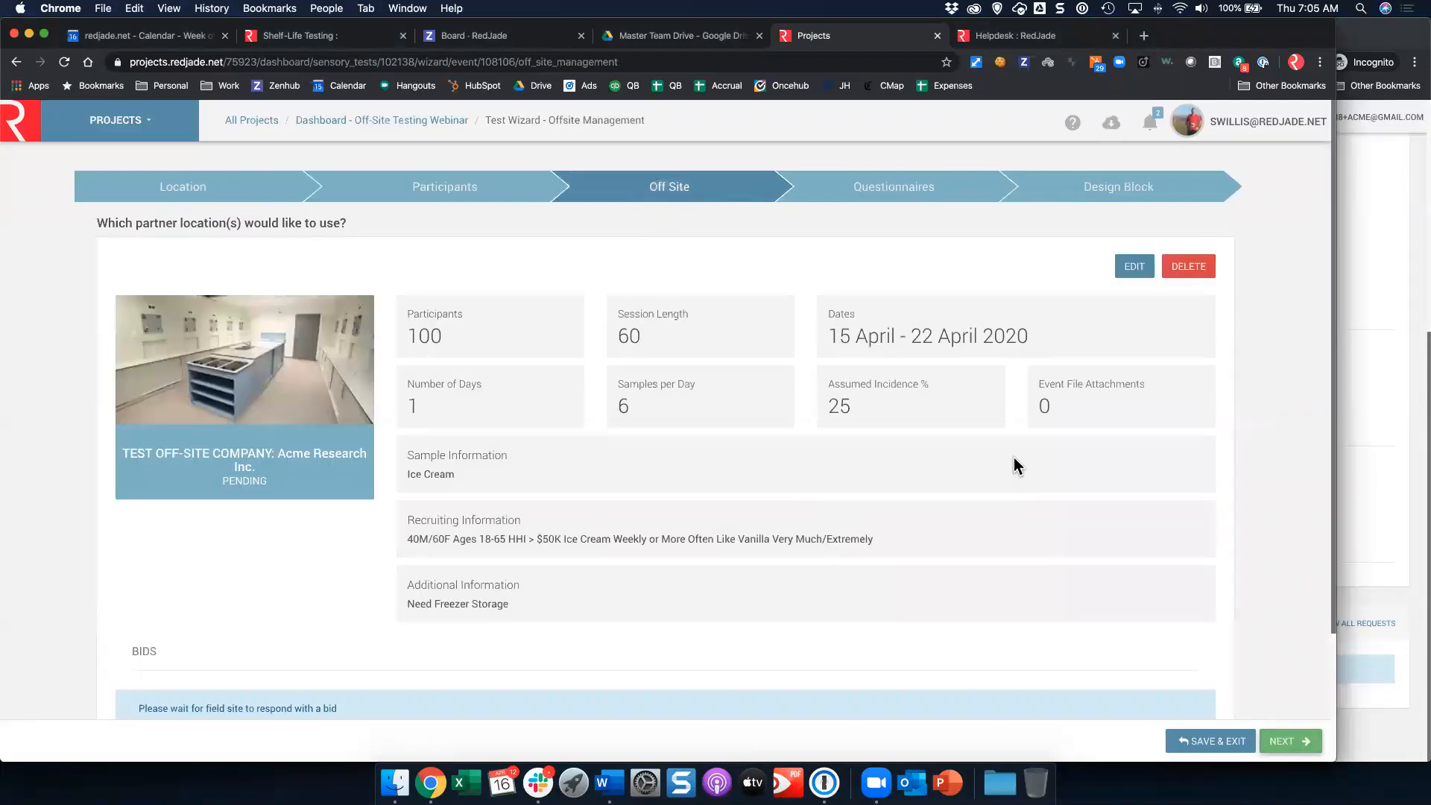
Step: Open the partner location's hosting request for editing, review its details, and save it
left_click(1134, 267)
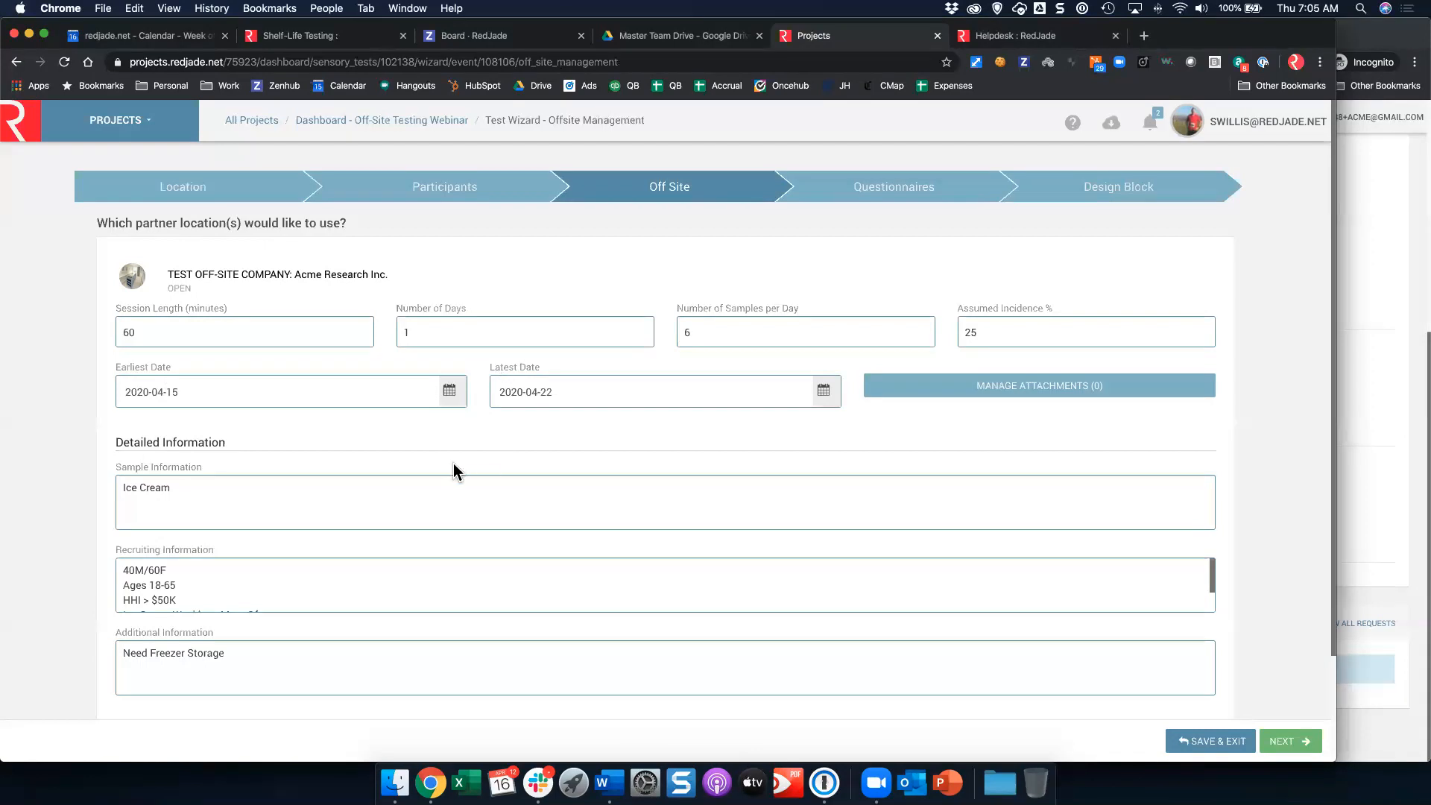
scroll(225, 445, "down", 2)
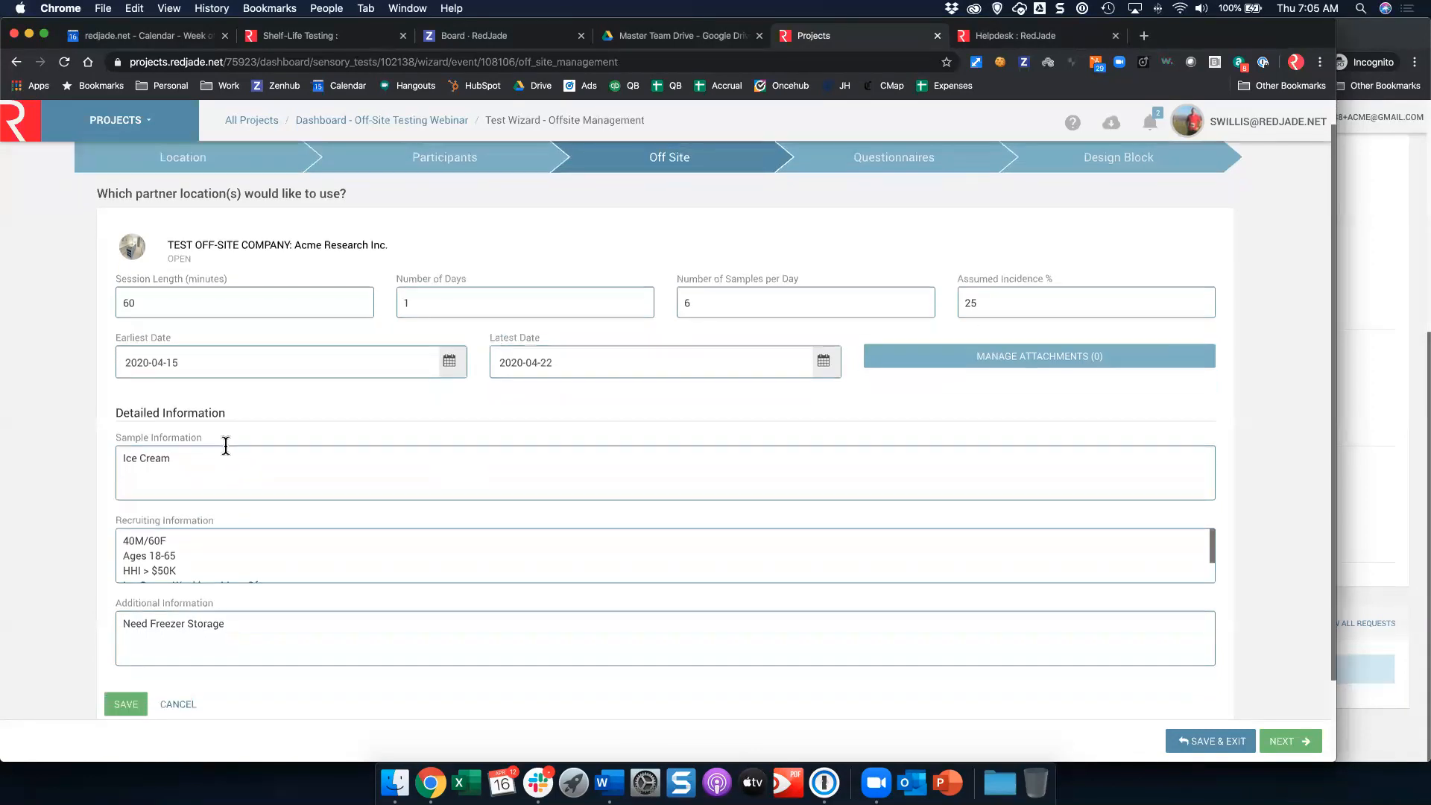
left_click(117, 650)
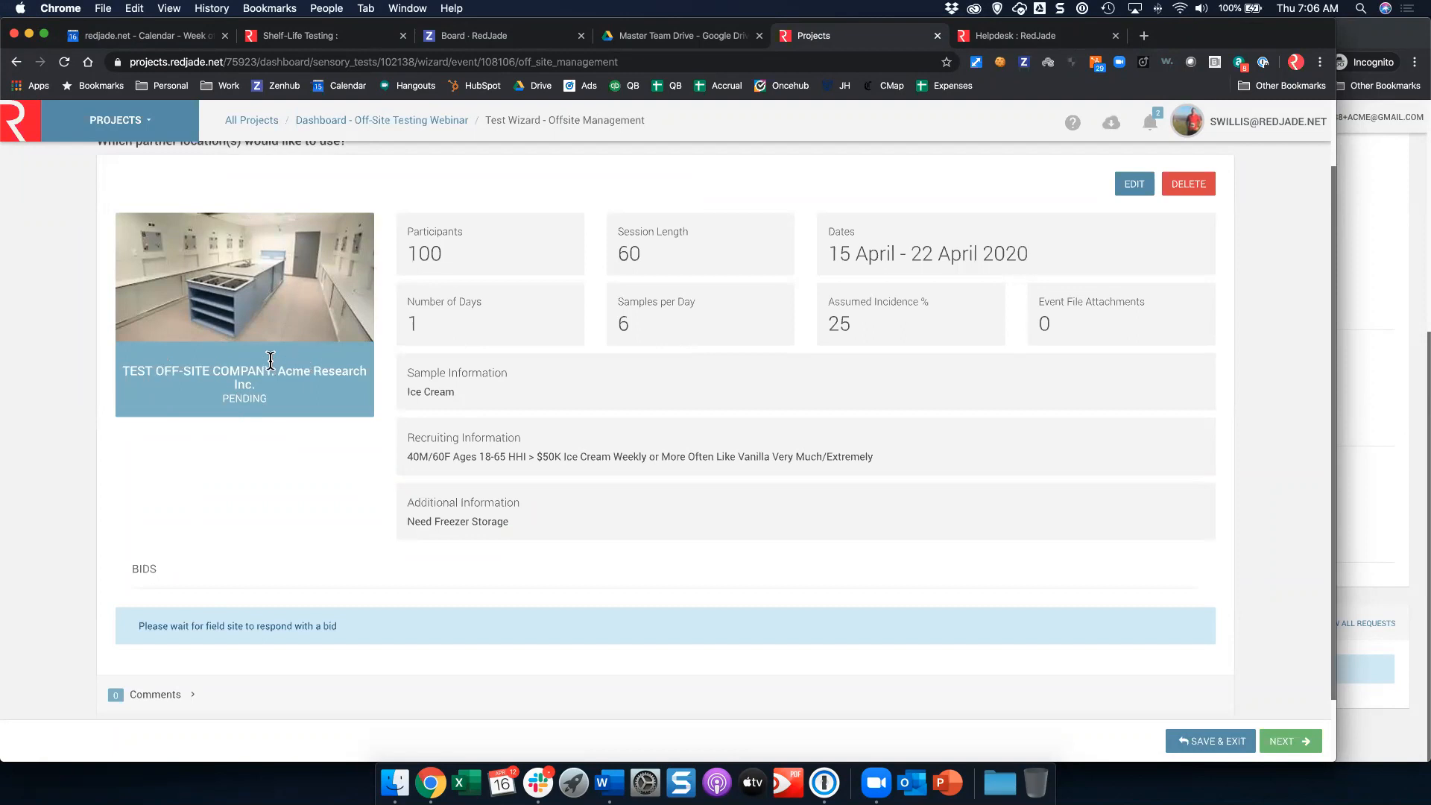
scroll(274, 373, "up", 2)
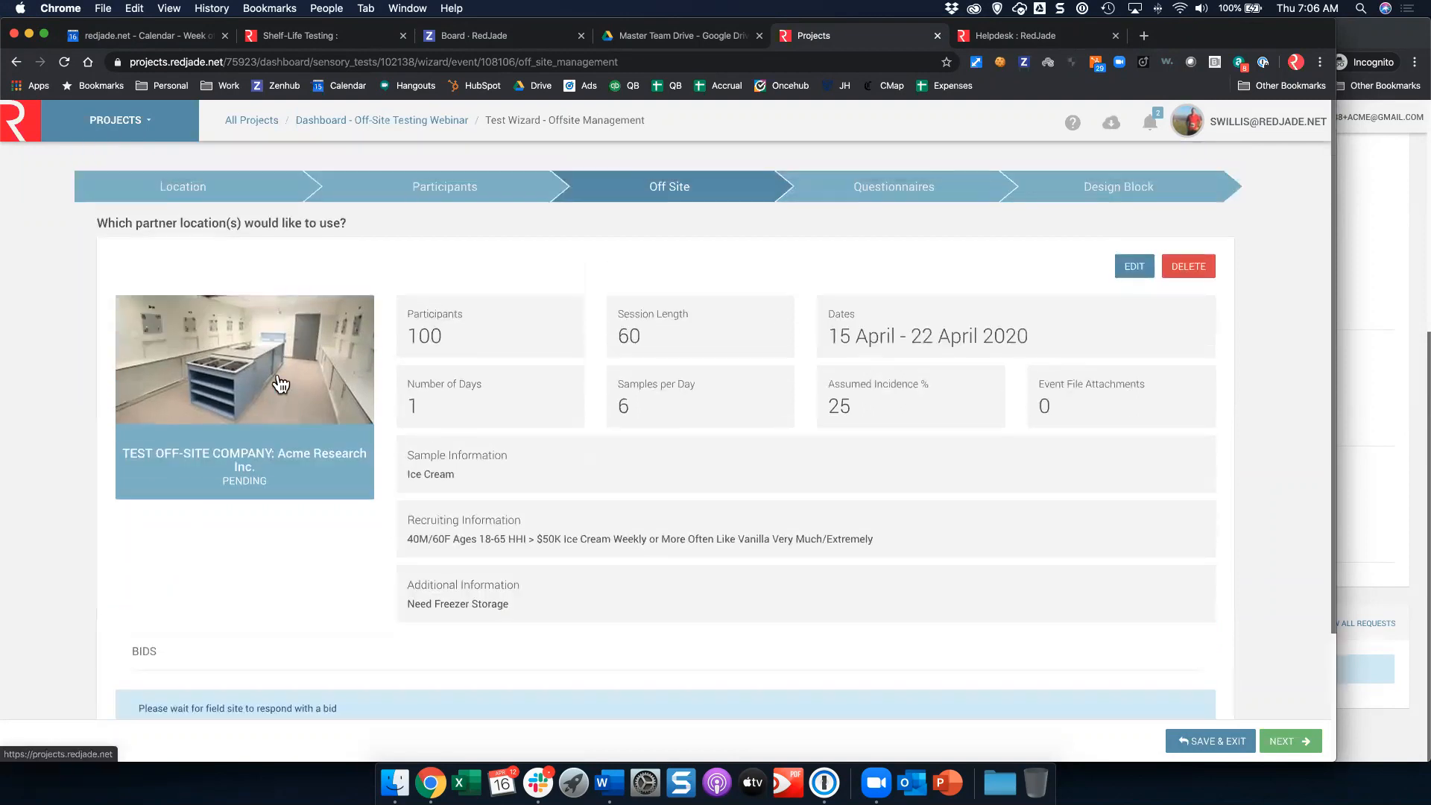
scroll(413, 404, "down", 4)
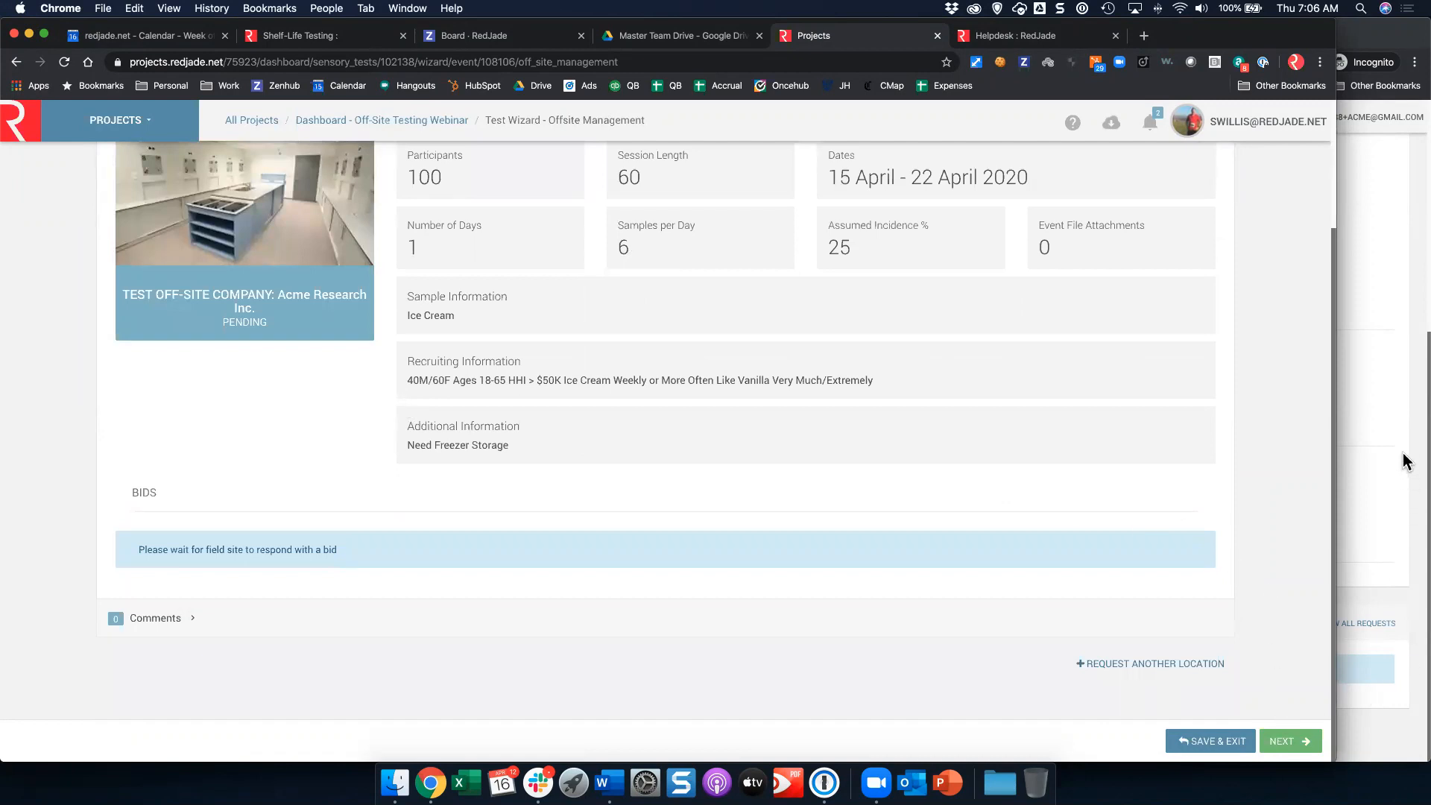
Step: Bring the partner facility's Collection dashboard window forward and position it over the project page
left_click(1386, 325)
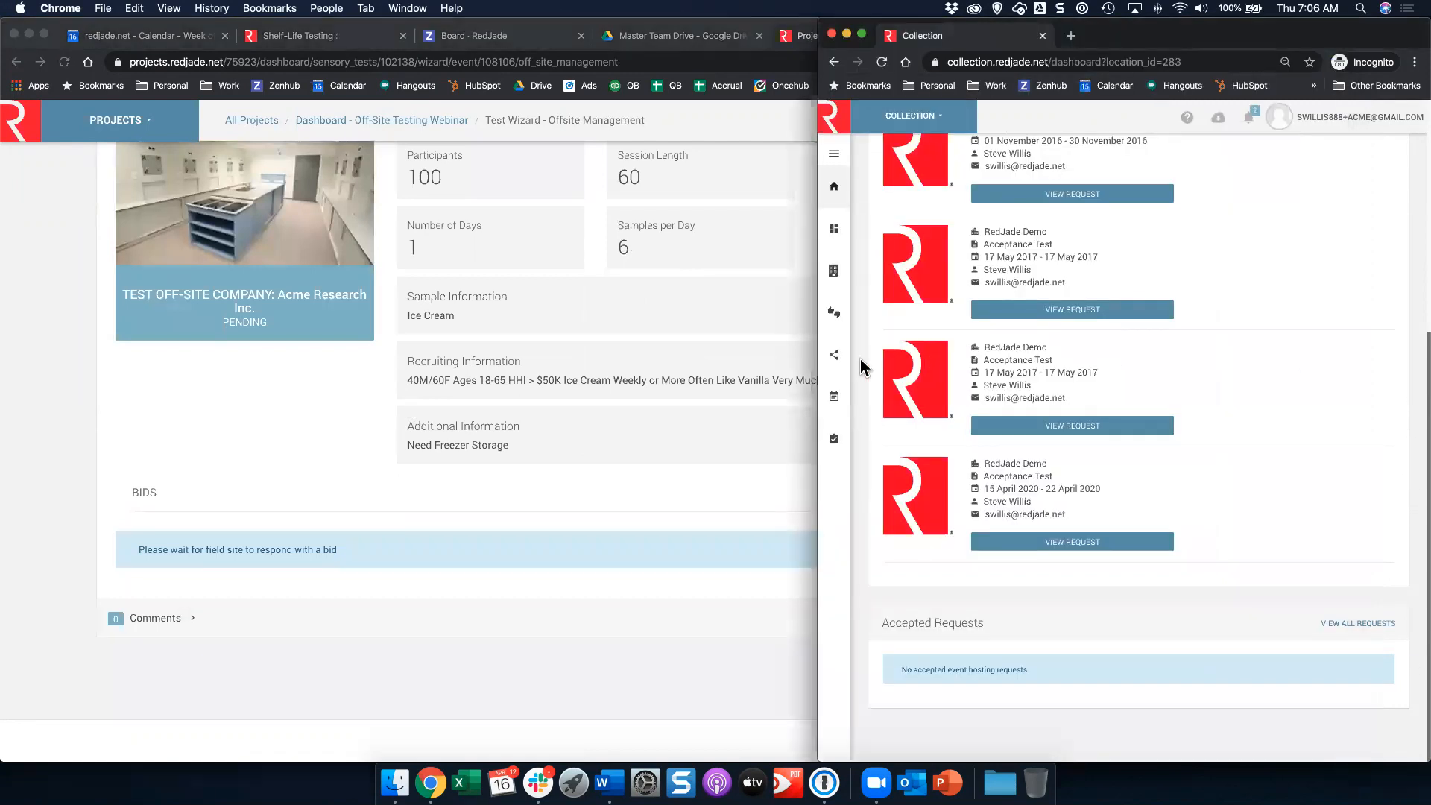
left_click_drag(820, 366, 341, 372)
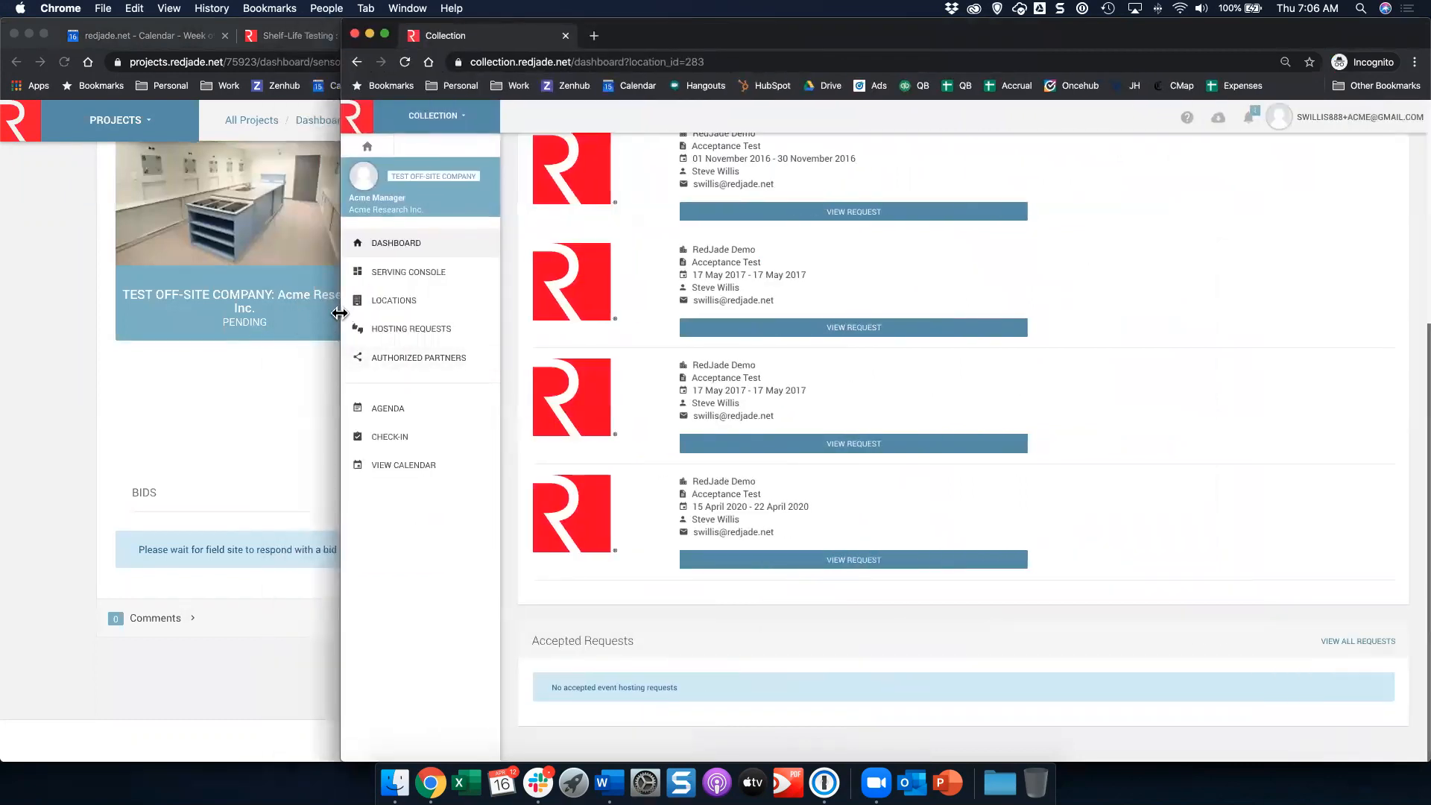
left_click_drag(342, 314, 411, 311)
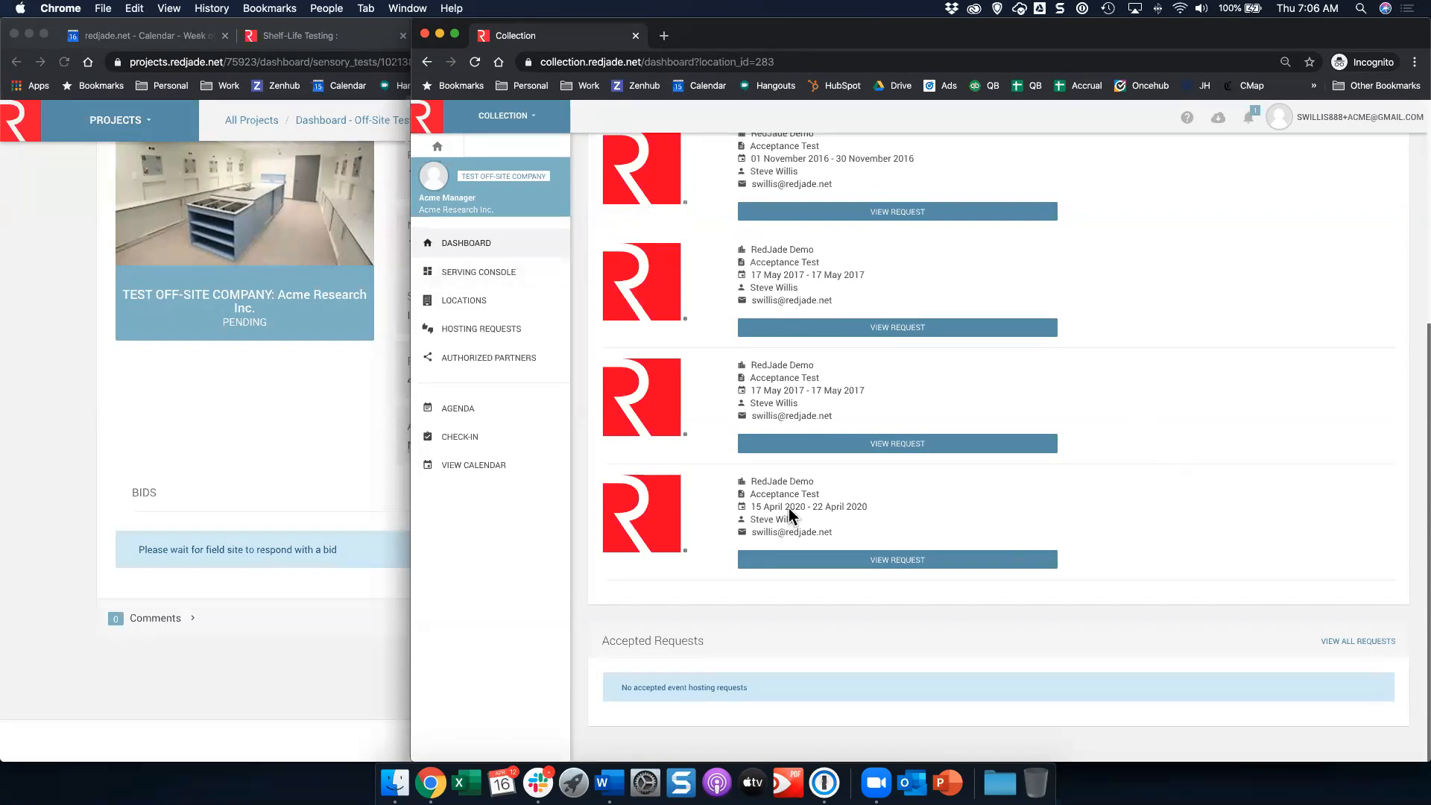
left_click_drag(754, 482, 811, 479)
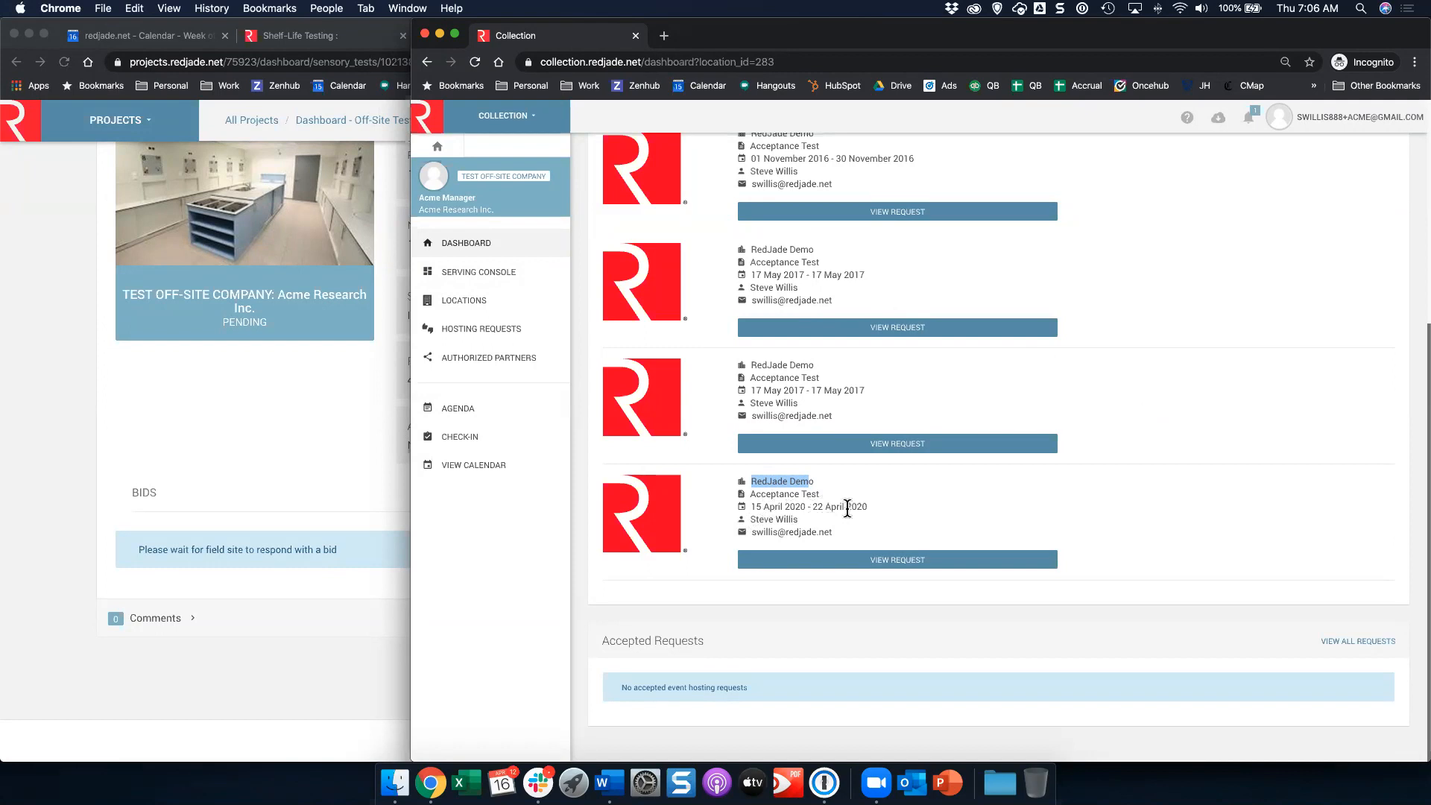
left_click(1268, 189)
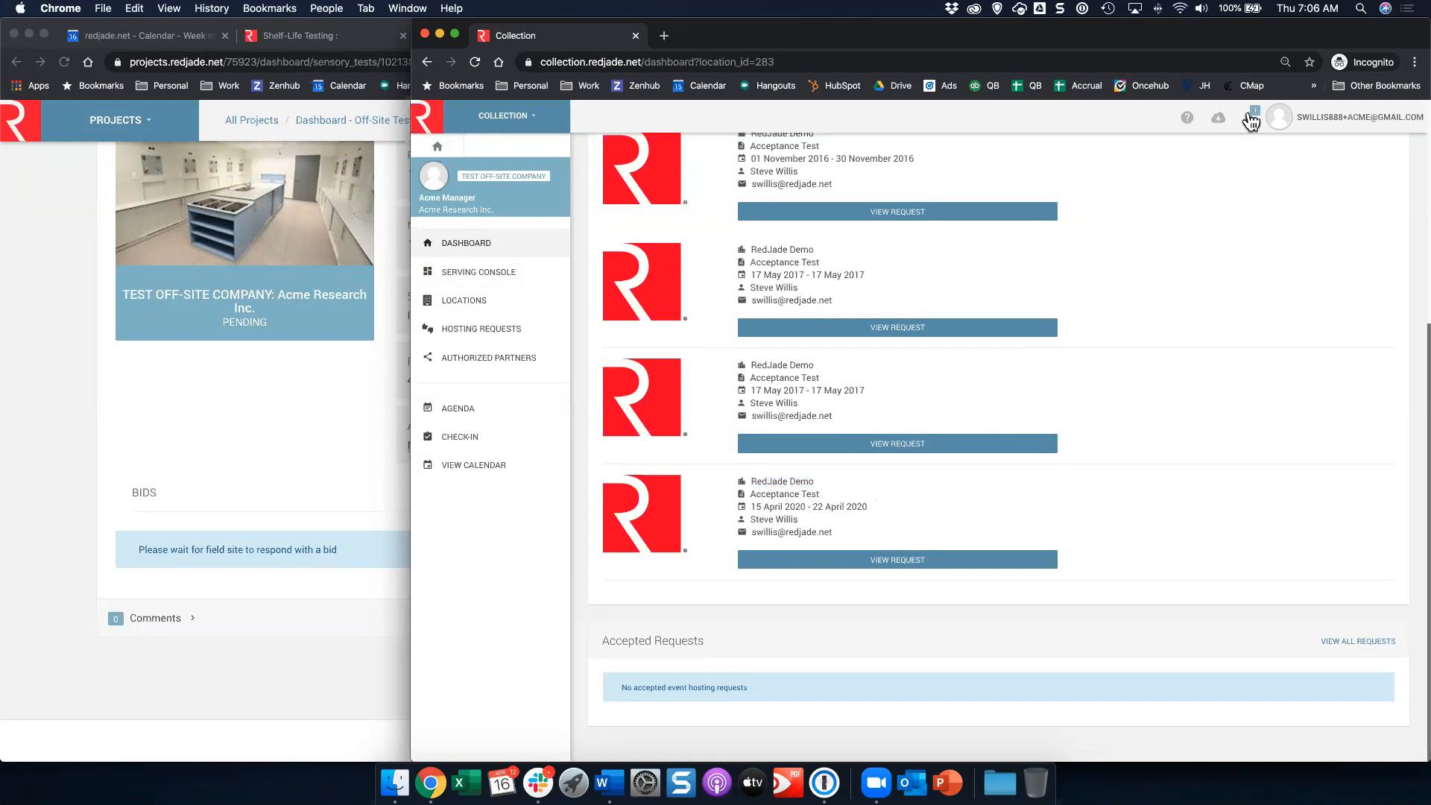
Step: Open the admin site in a new tab and view the profile's notification settings
left_click(664, 37)
type("admin")
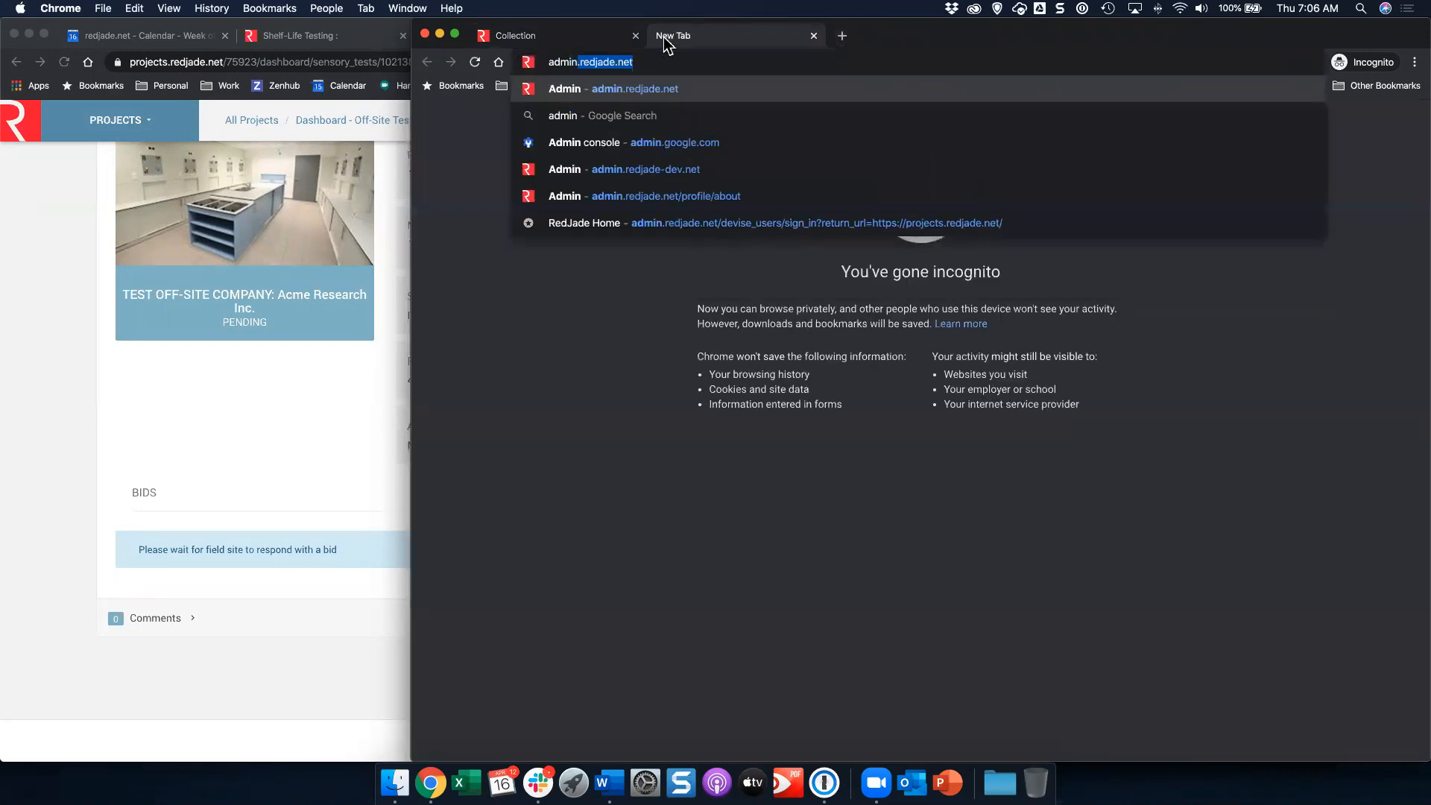
key("Return")
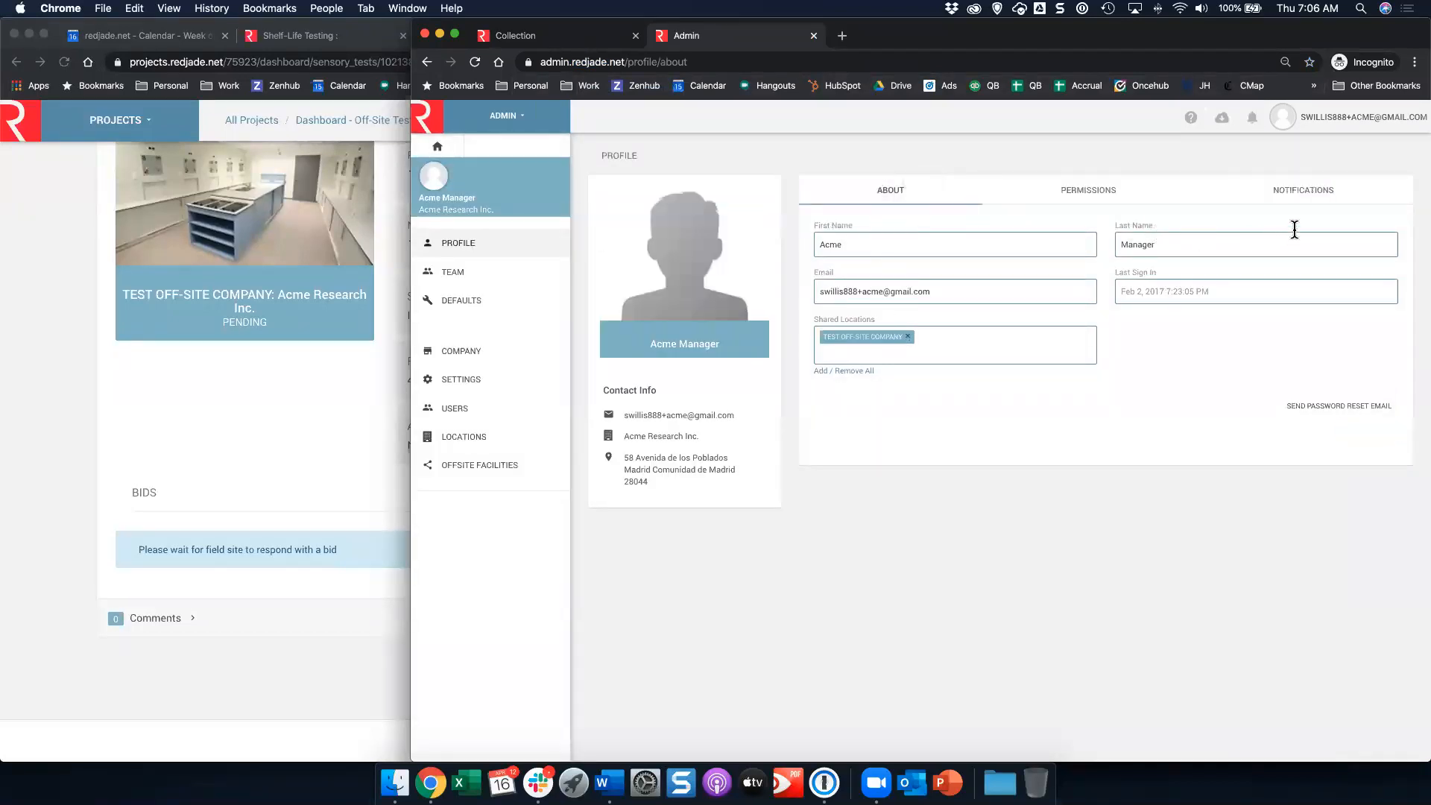
left_click(1315, 195)
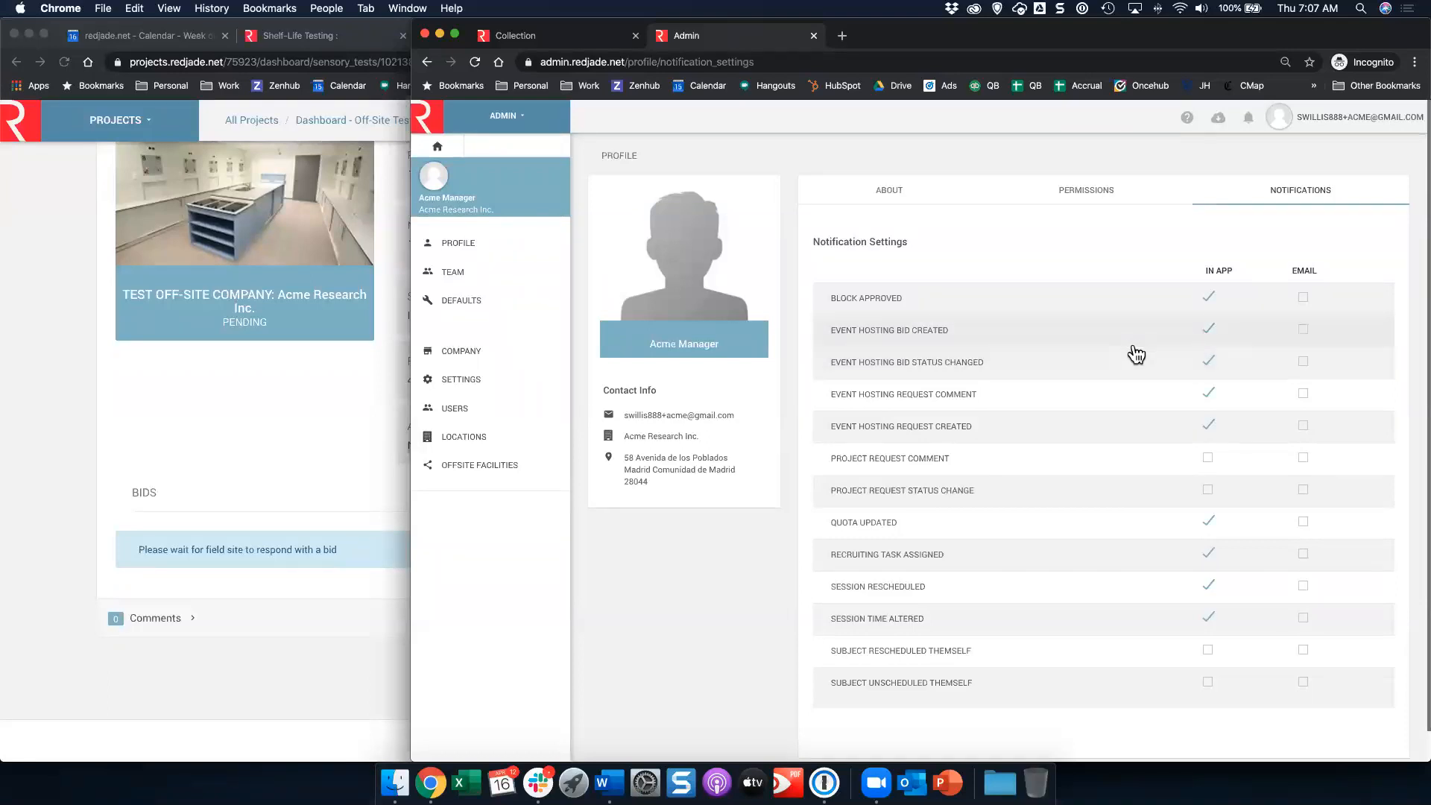
Step: Return to the Collection tab and check the notifications list for the new request
left_click(506, 39)
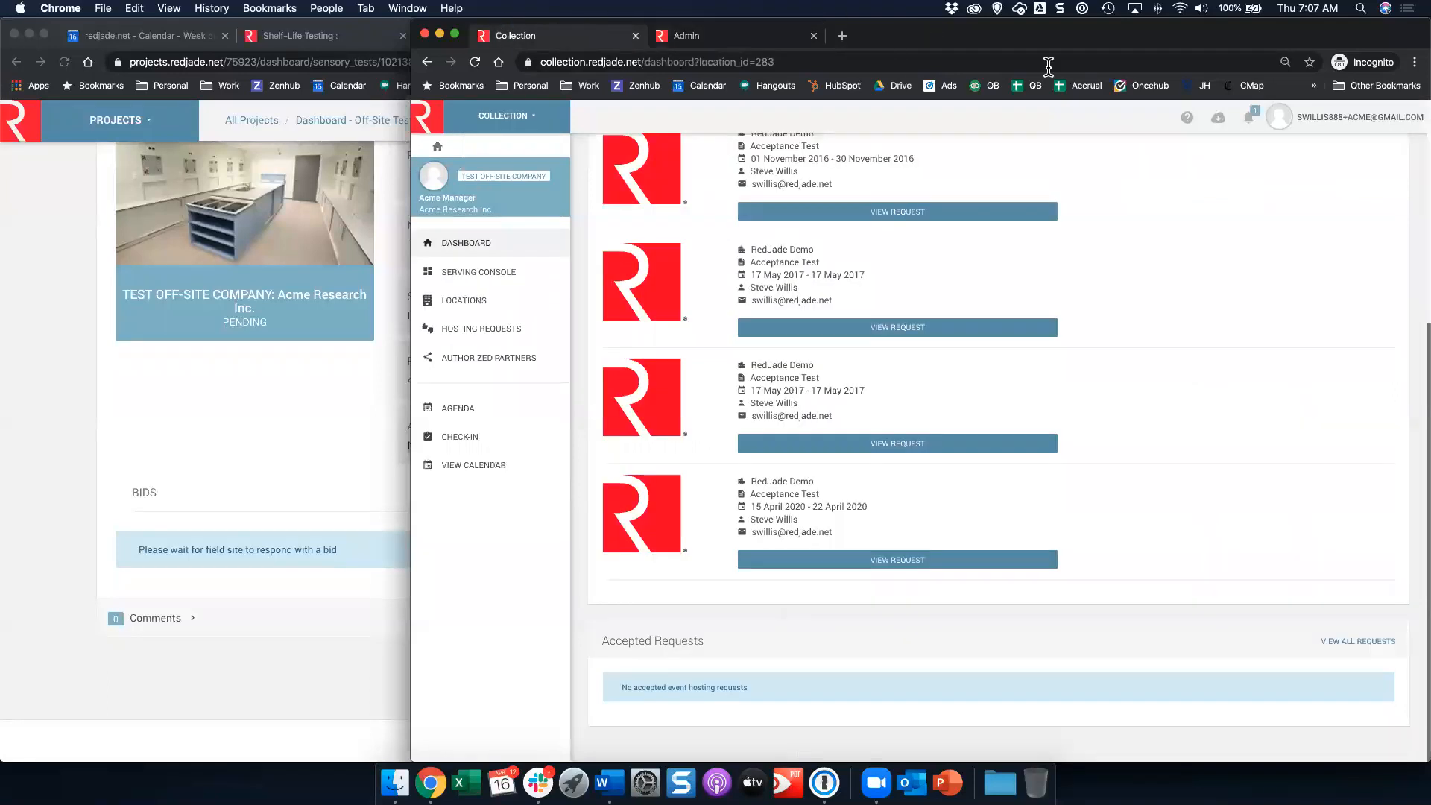
left_click(1257, 121)
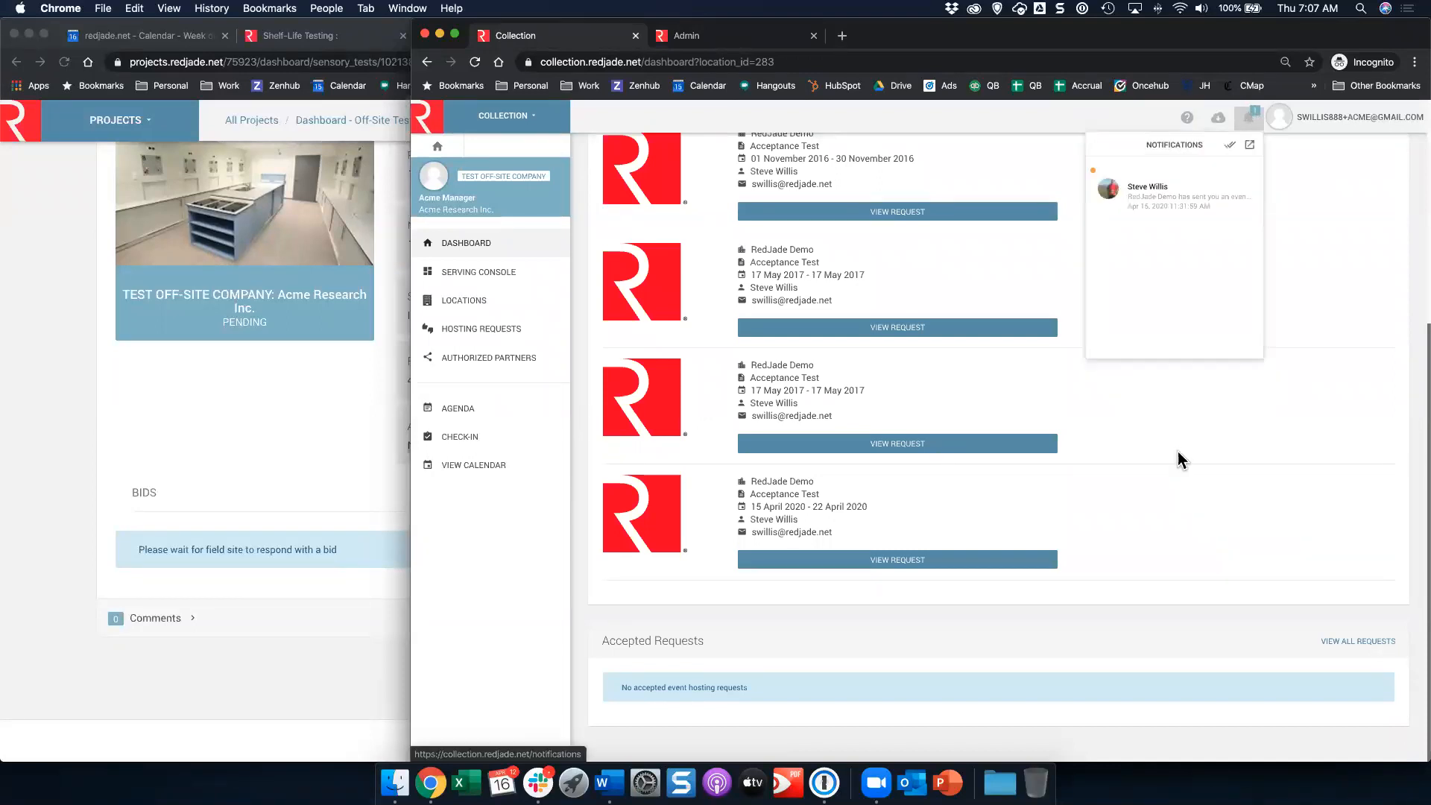
left_click(1216, 212)
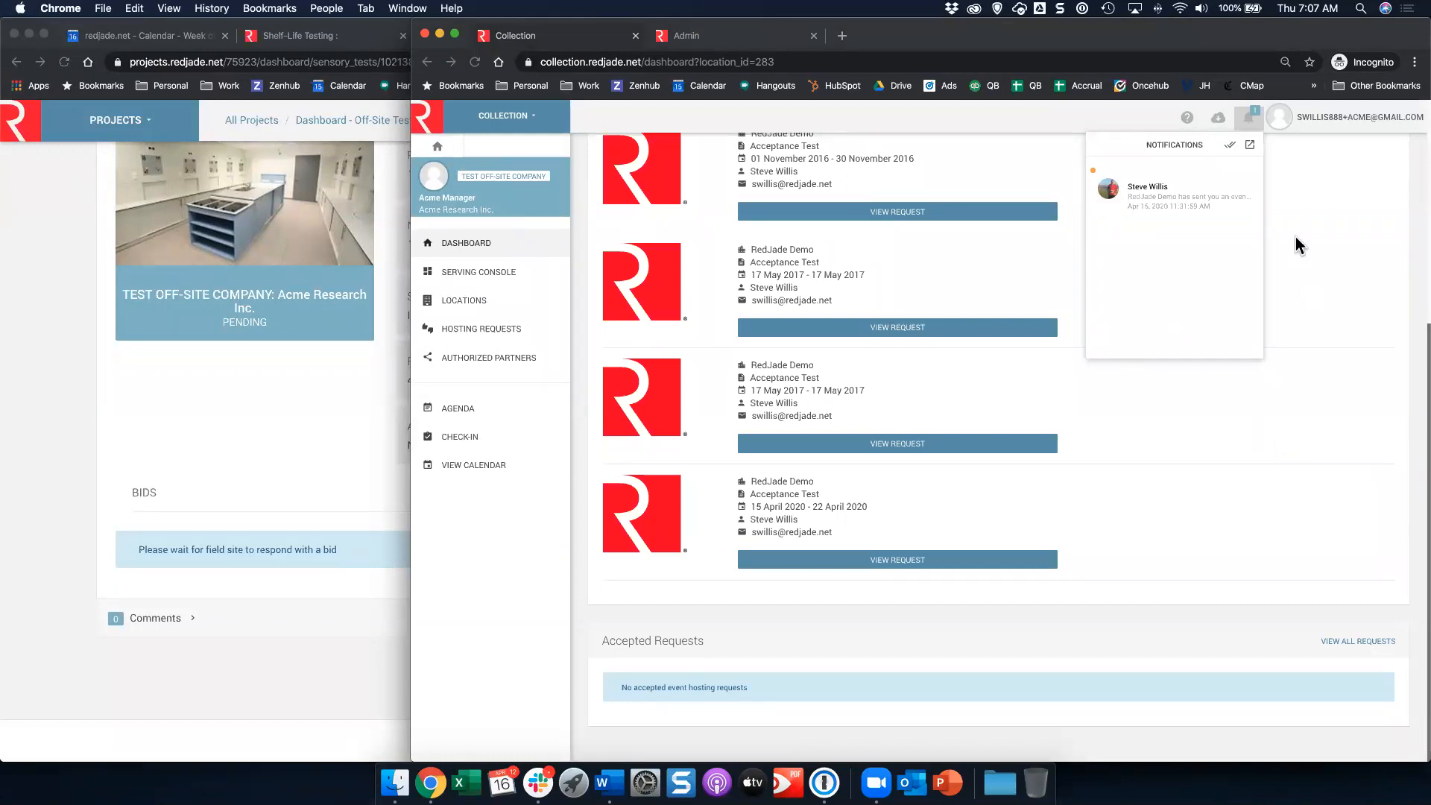
left_click(1251, 119)
left_click(1254, 121)
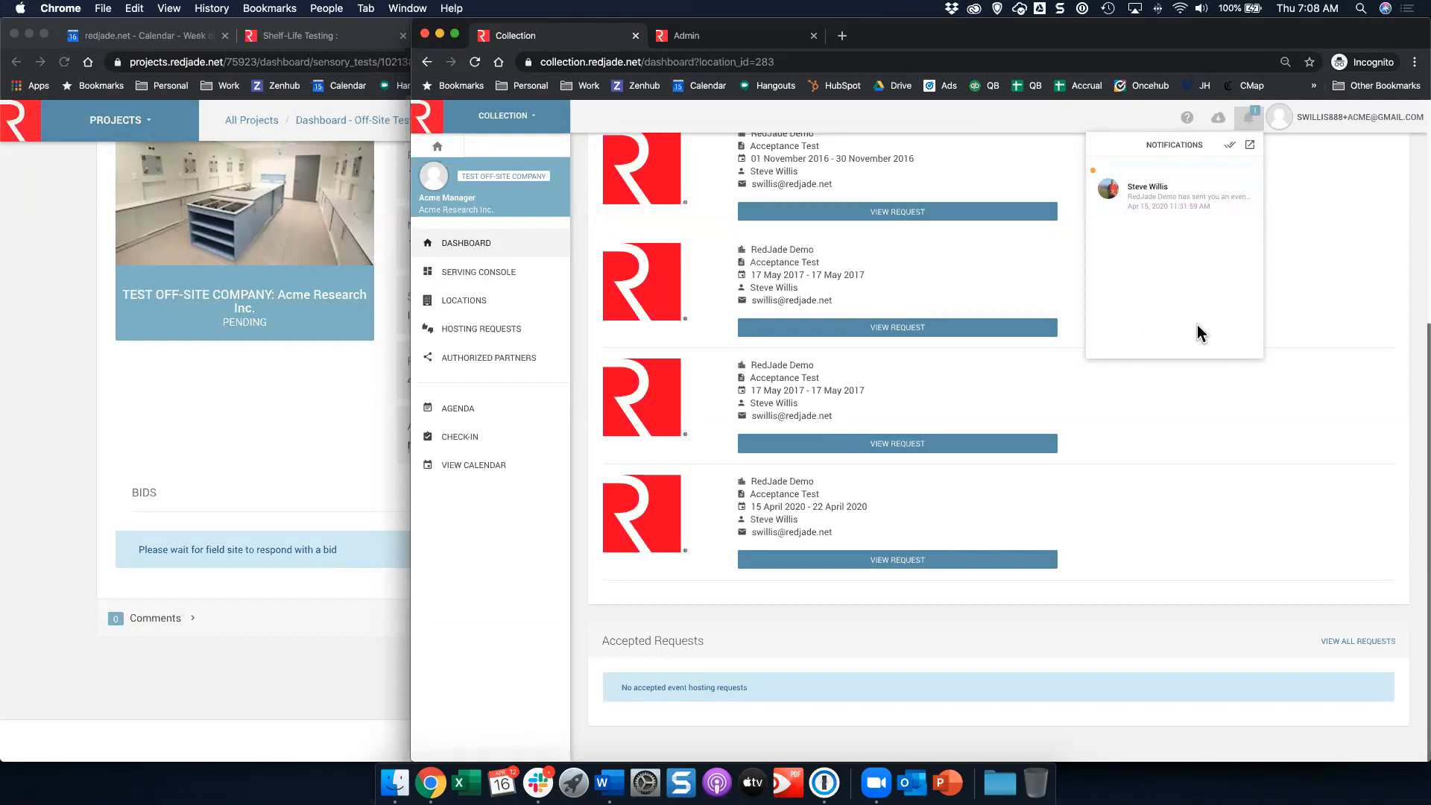
left_click(1325, 273)
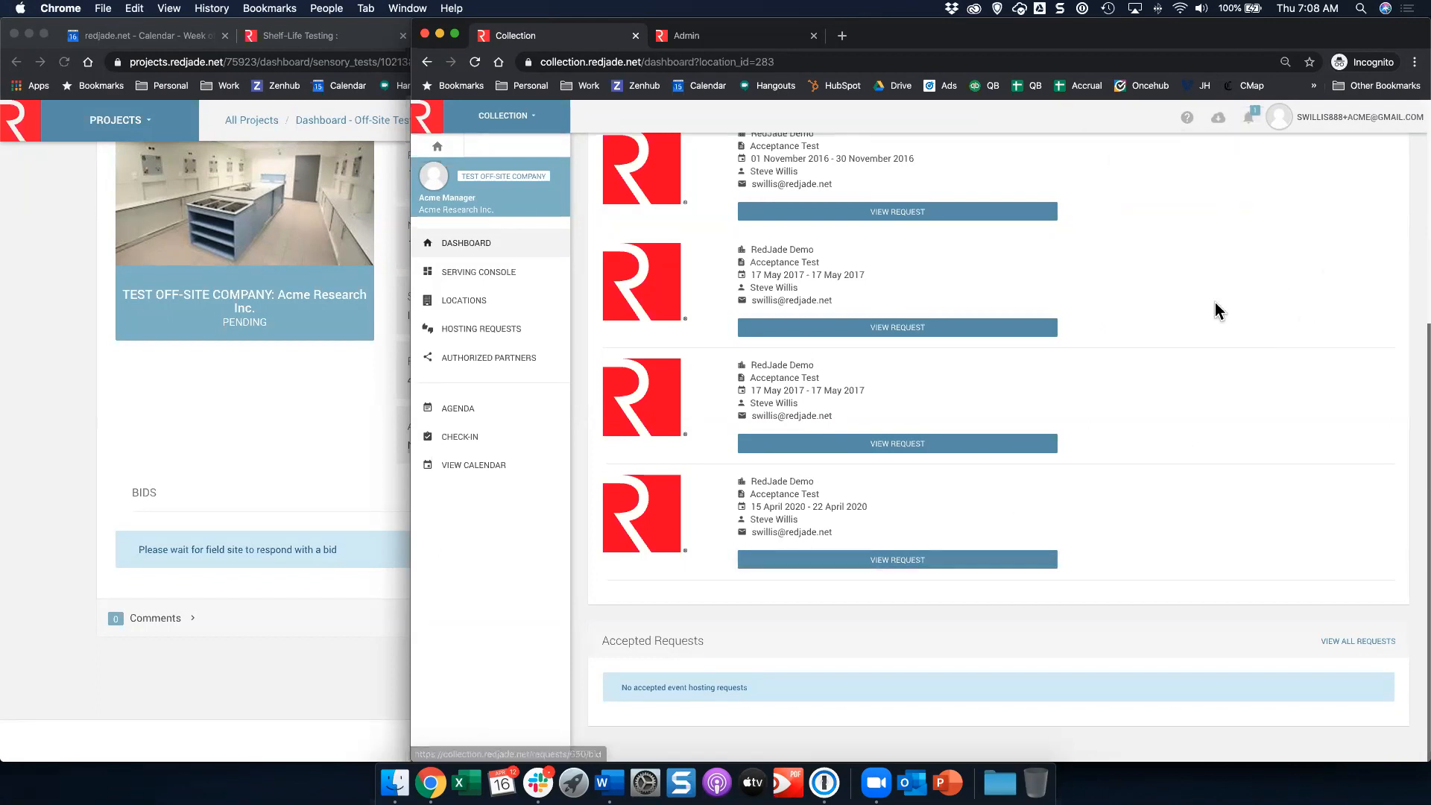
Step: Open the 15 April – 22 April 2020 Acceptance Test hosting request and start providing a bid
left_click(955, 558)
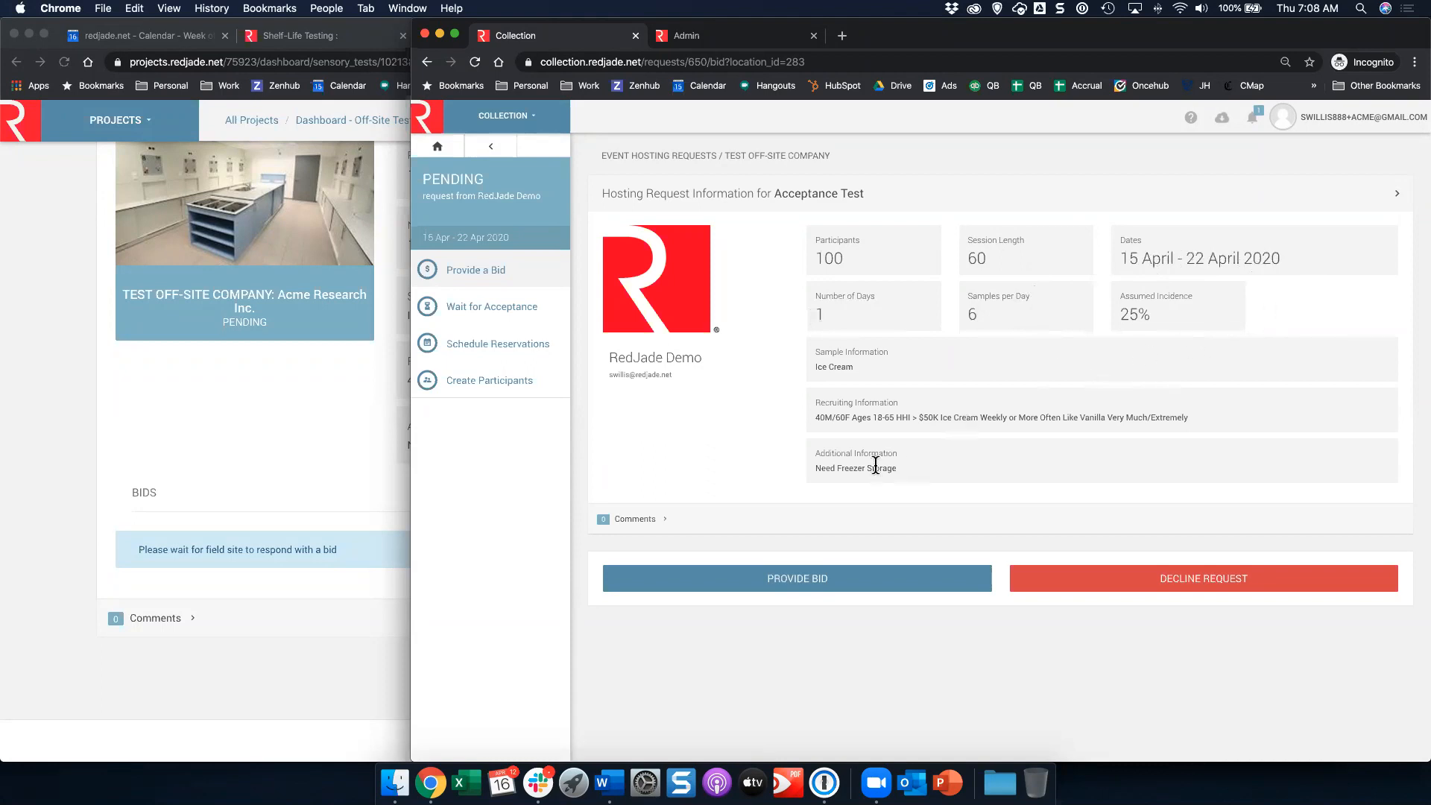
left_click(819, 577)
left_click(818, 586)
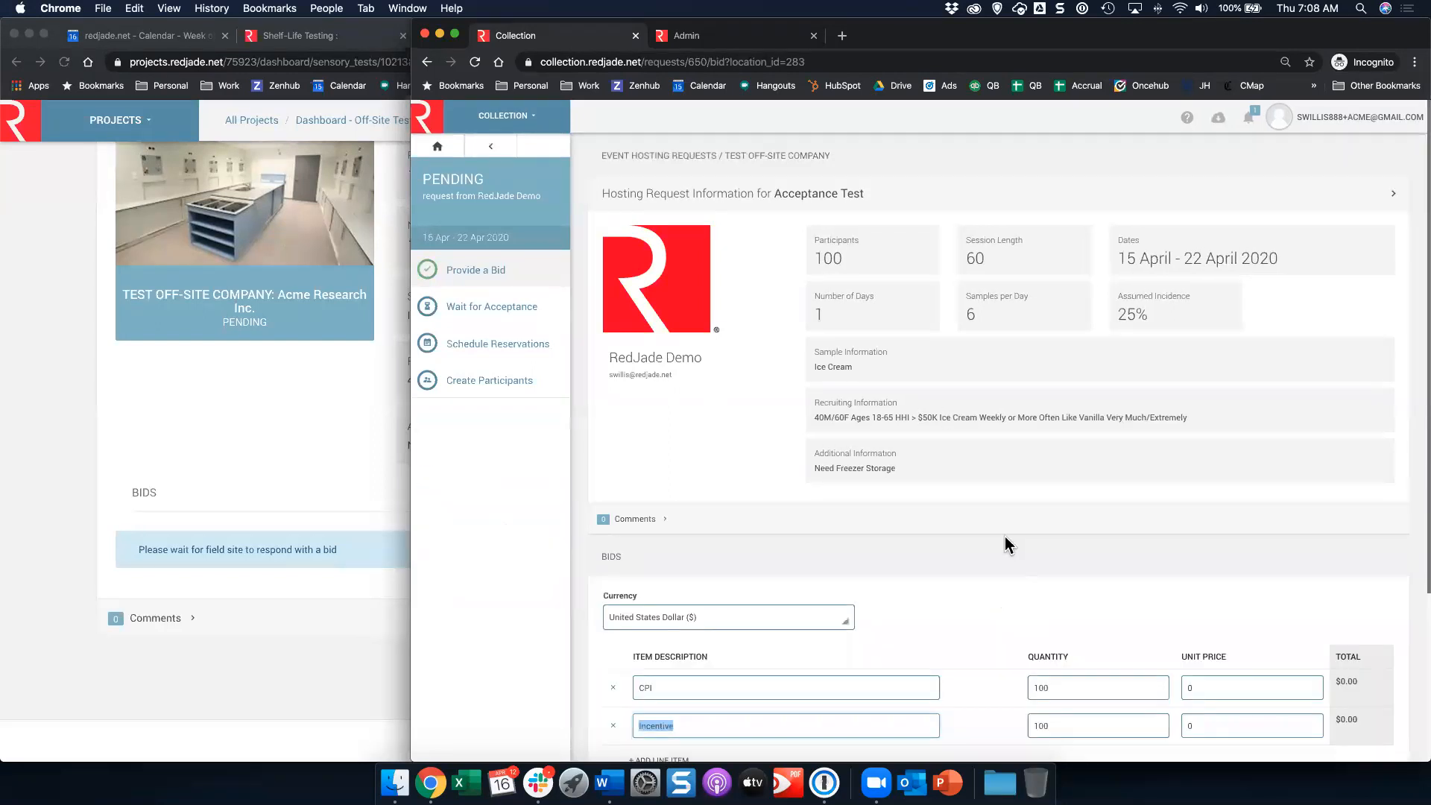
Step: Set the CPI unit price to 100 and the Incentive unit price to 50
scroll(1004, 537, "down", 4)
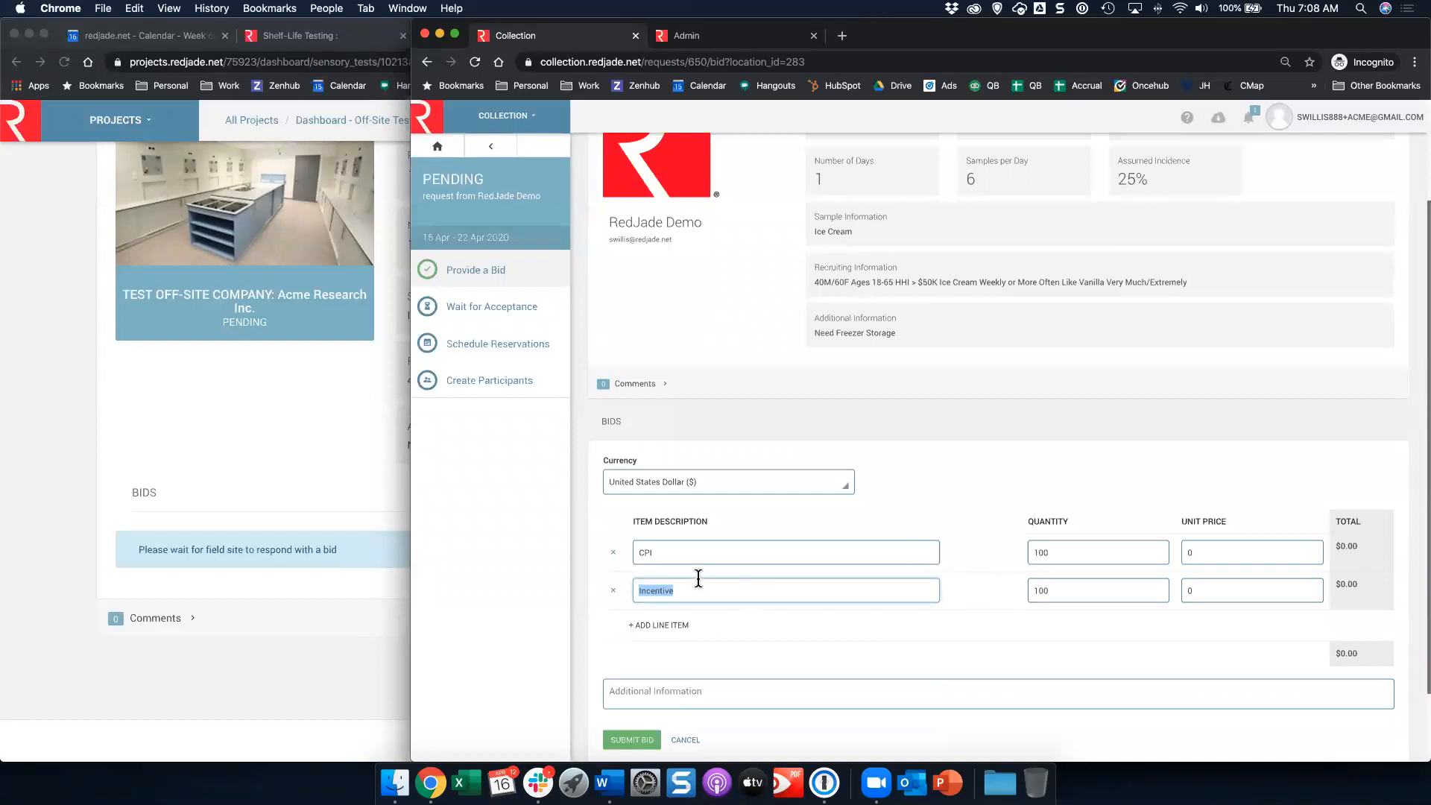
scroll(913, 527, "down", 3)
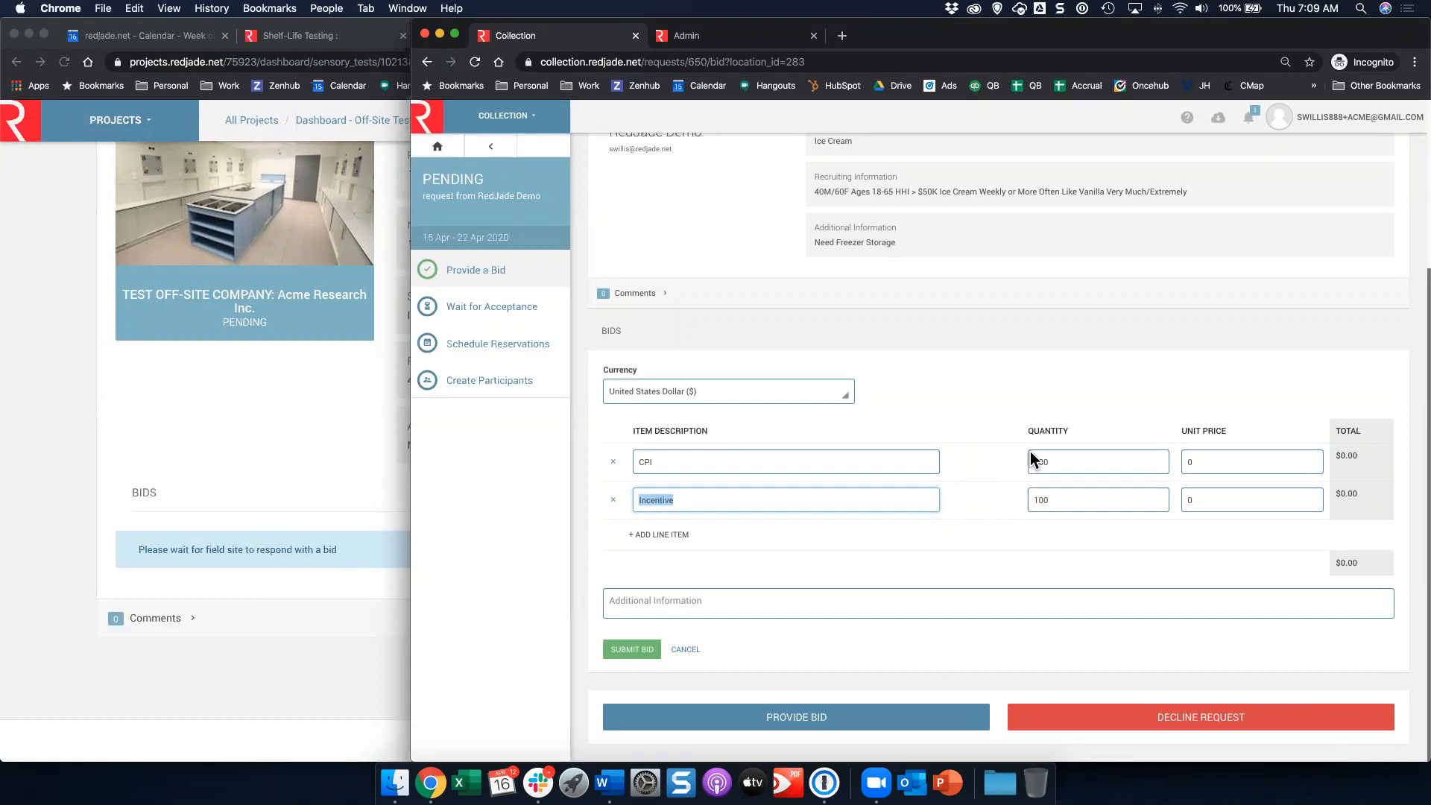
left_click(1213, 460)
type("100")
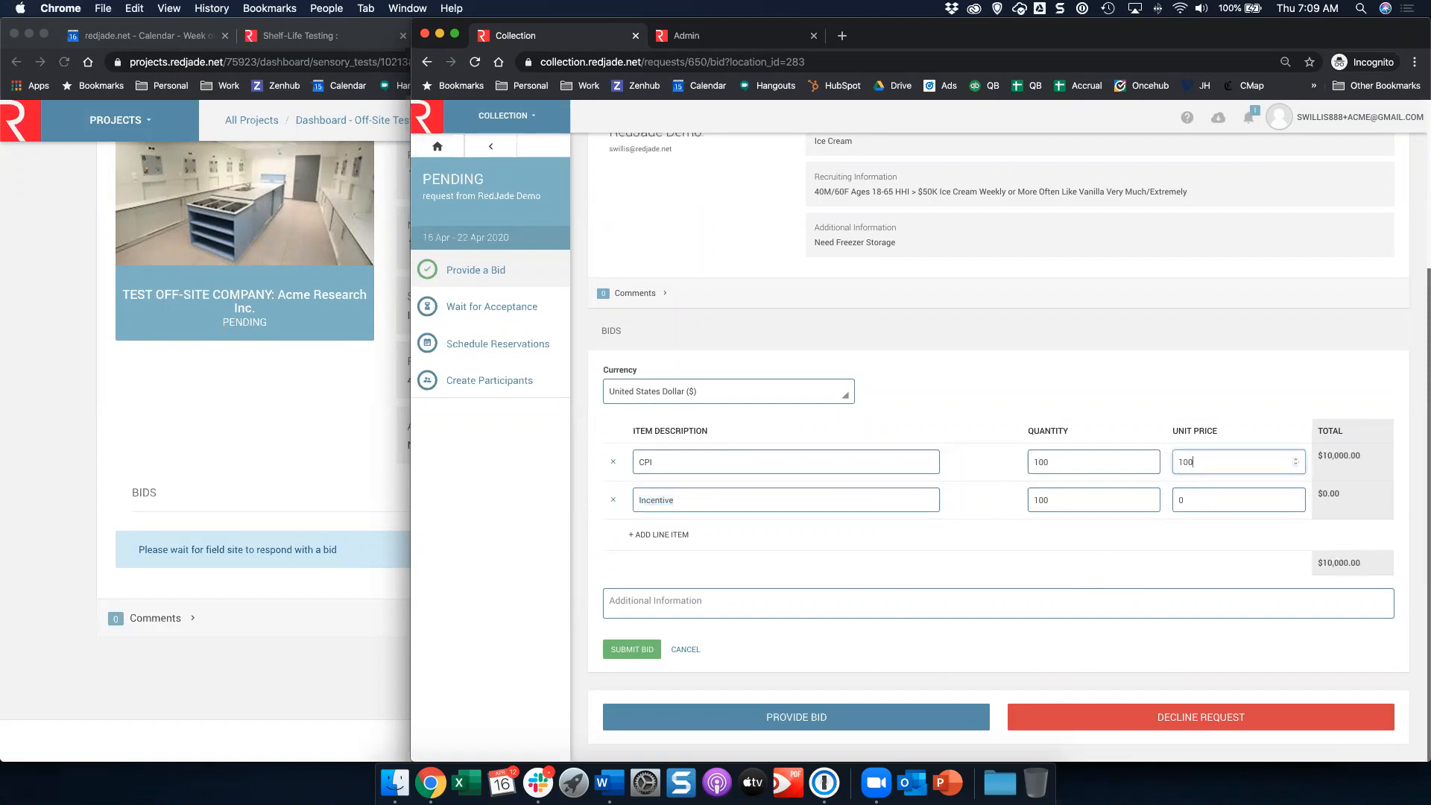
left_click(1202, 501)
type("5")
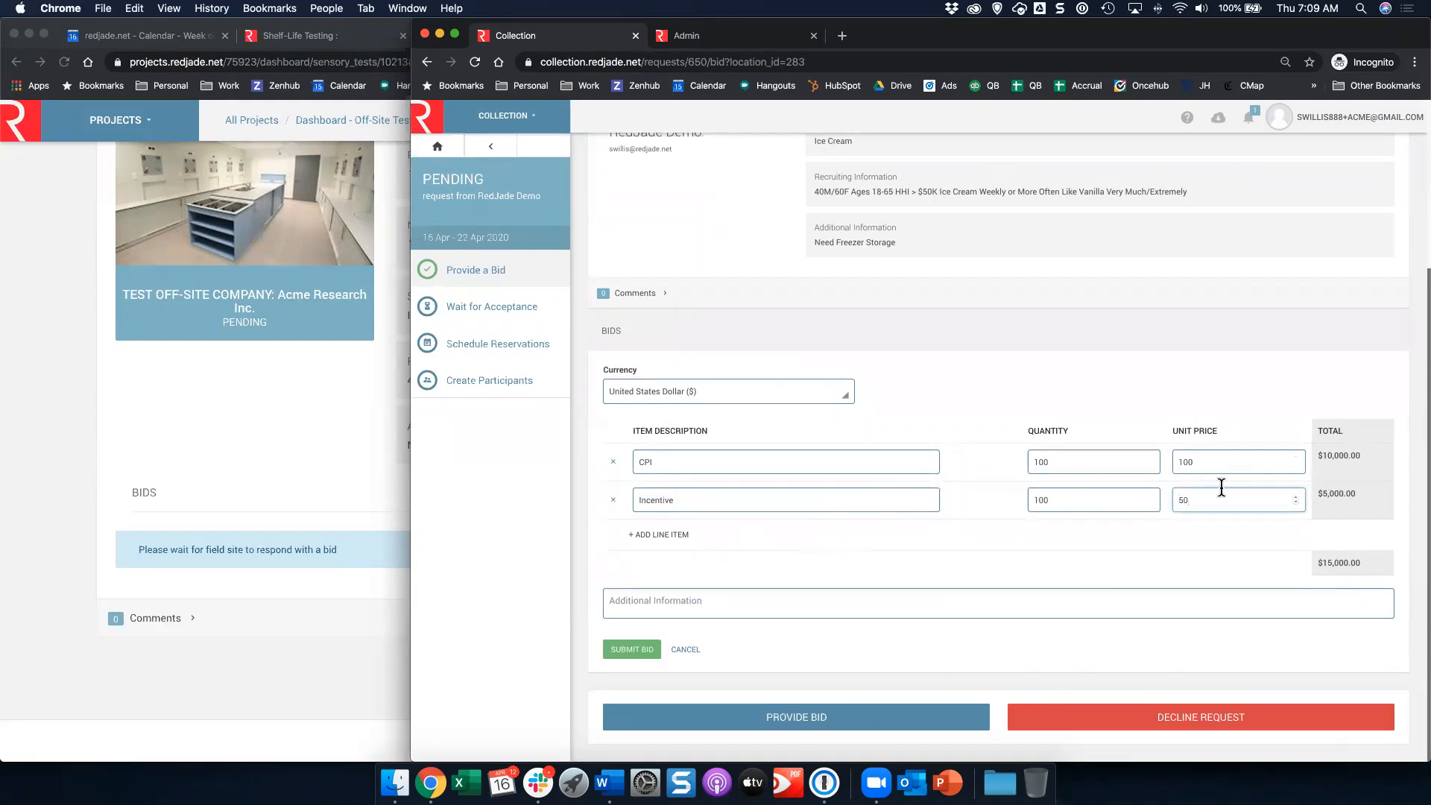
Step: Add a line item named Additional Misc Expenses with quantity 1 and unit price 999.99
left_click(653, 535)
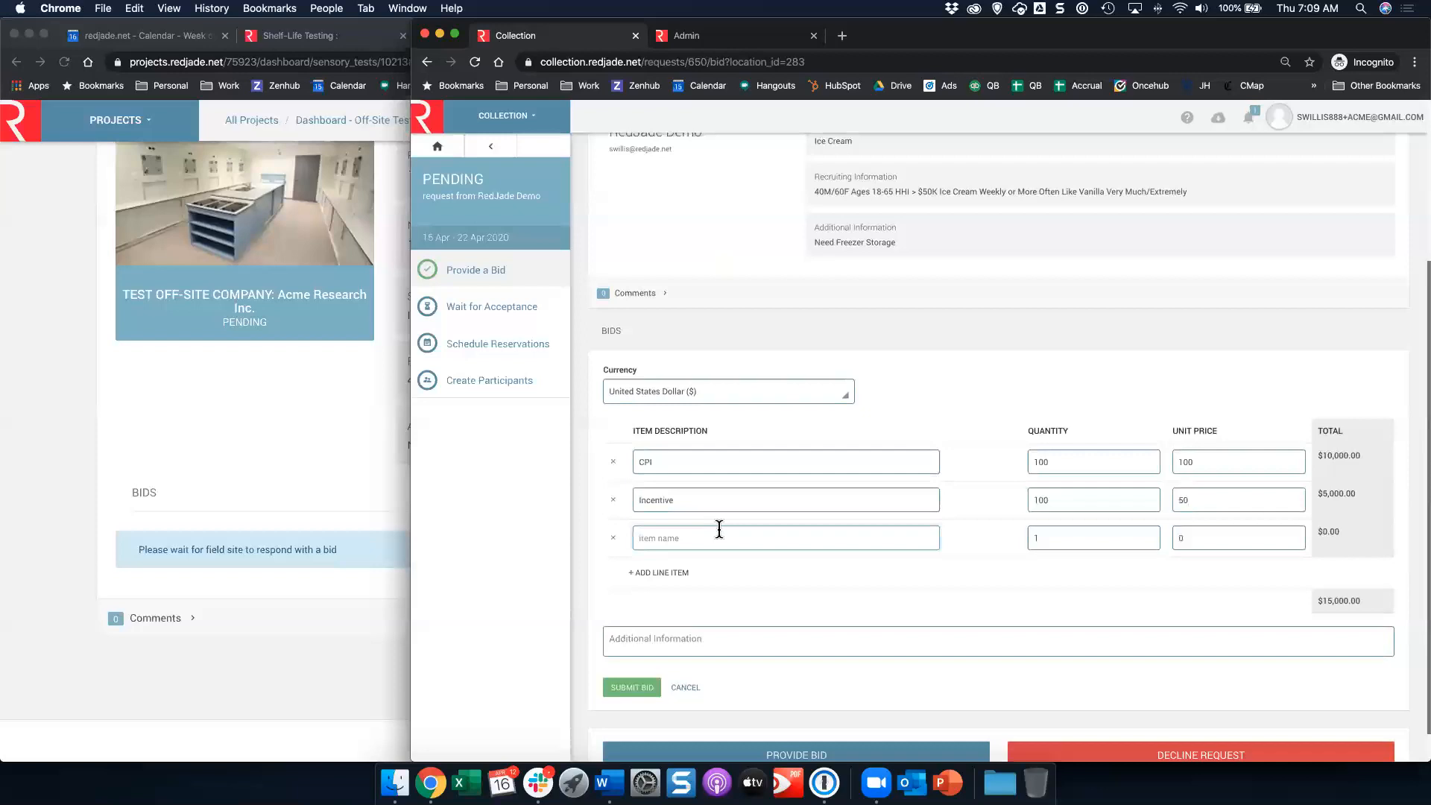
type("S")
key("BackSpace")
type("Additional Mi")
key("Tab")
key("Tab")
type("1000")
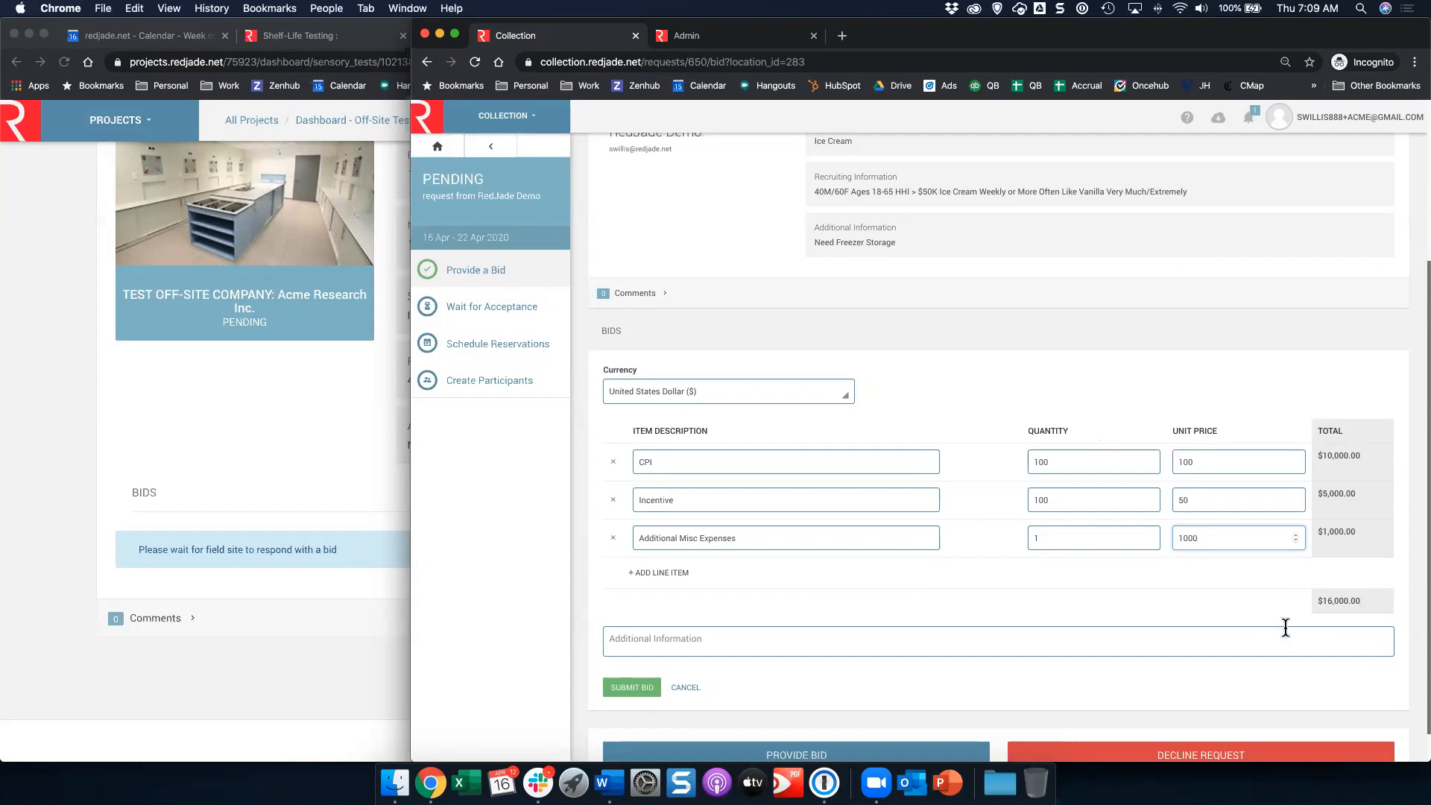
key("BackSpace")
key("BackSpace")
key("BackSpace")
key("BackSpace")
type("999.99")
Step: Submit the bid
scroll(1043, 582, "down", 1)
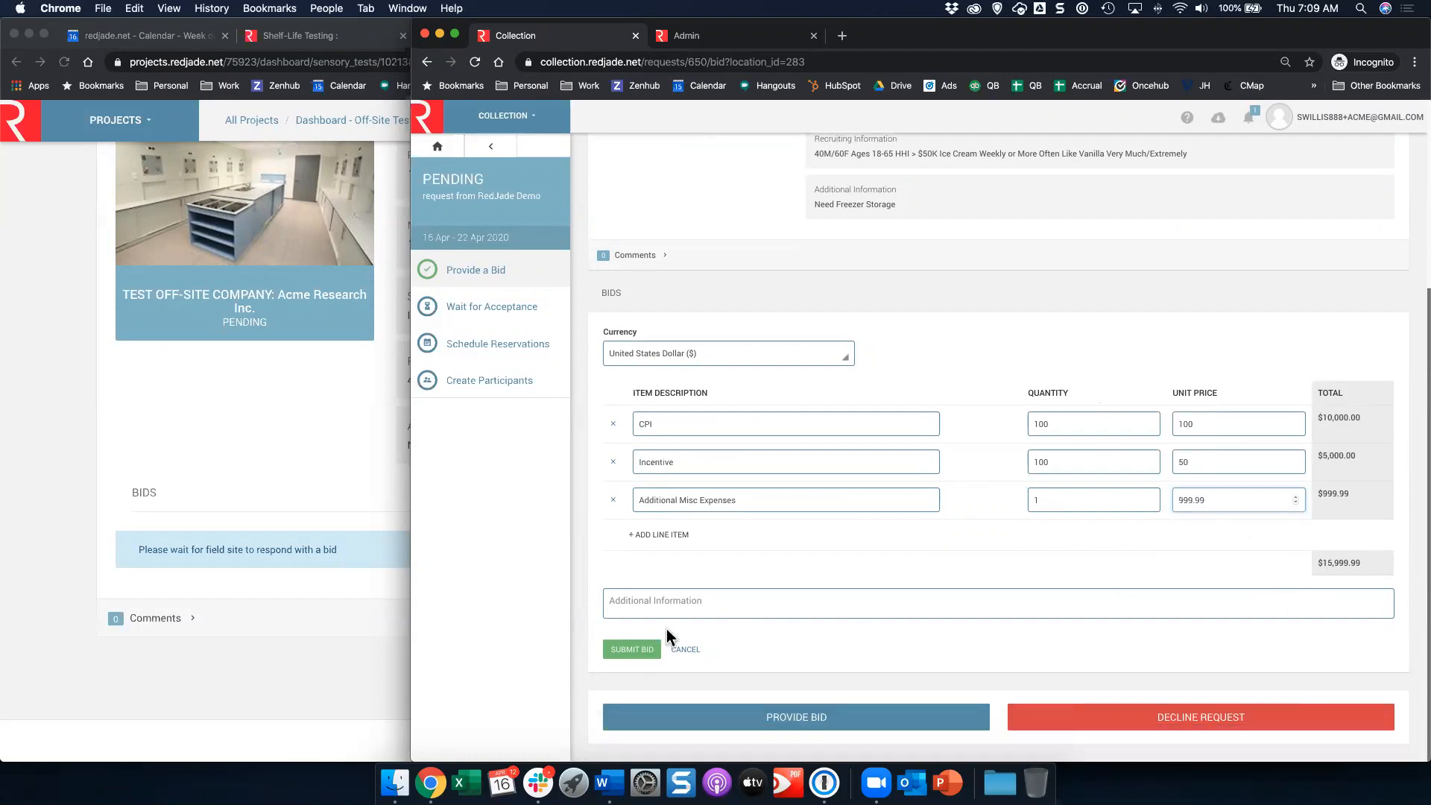
left_click(630, 654)
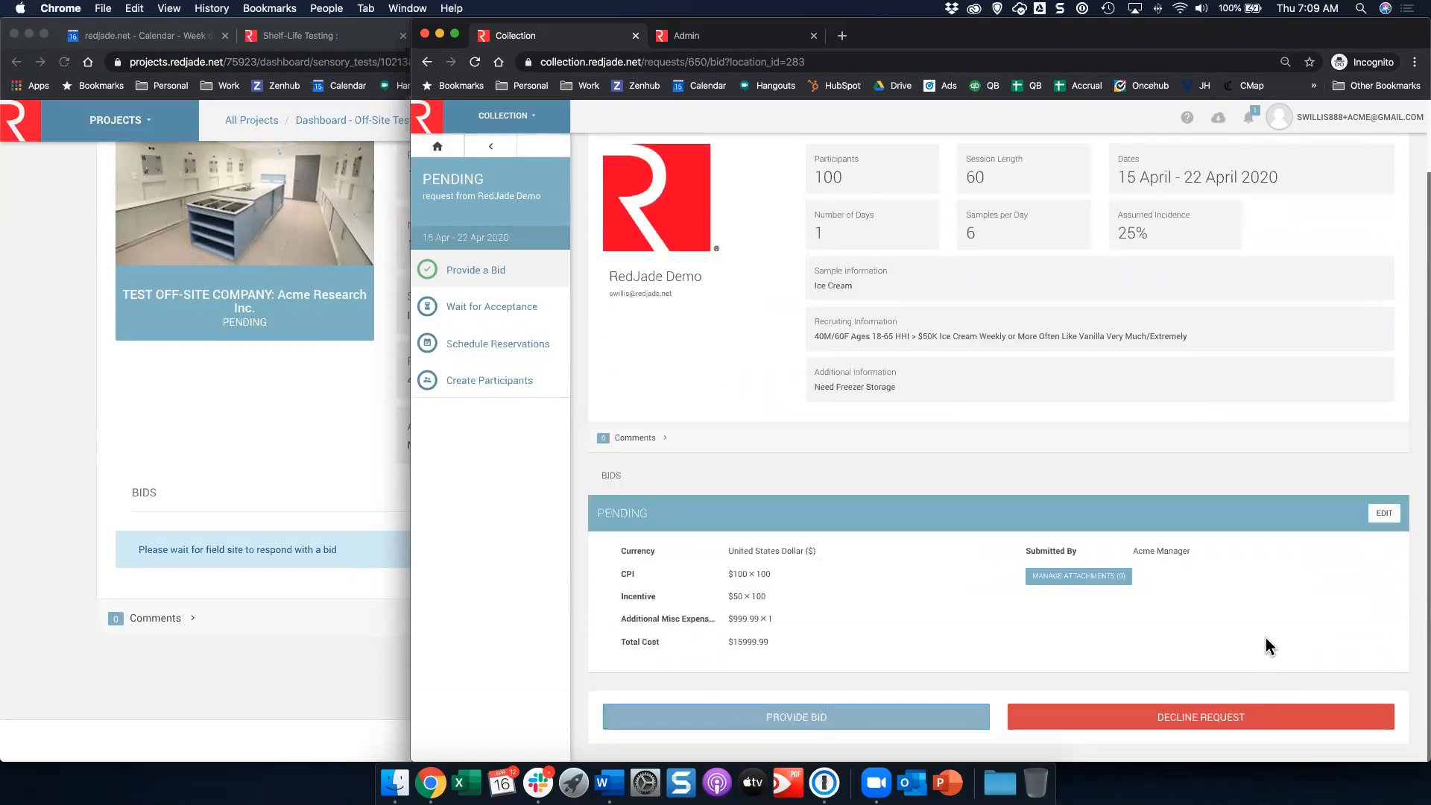
Step: Return to the project window, reload the Off Site page, and expand the pending Acme Manager bid
left_click(323, 408)
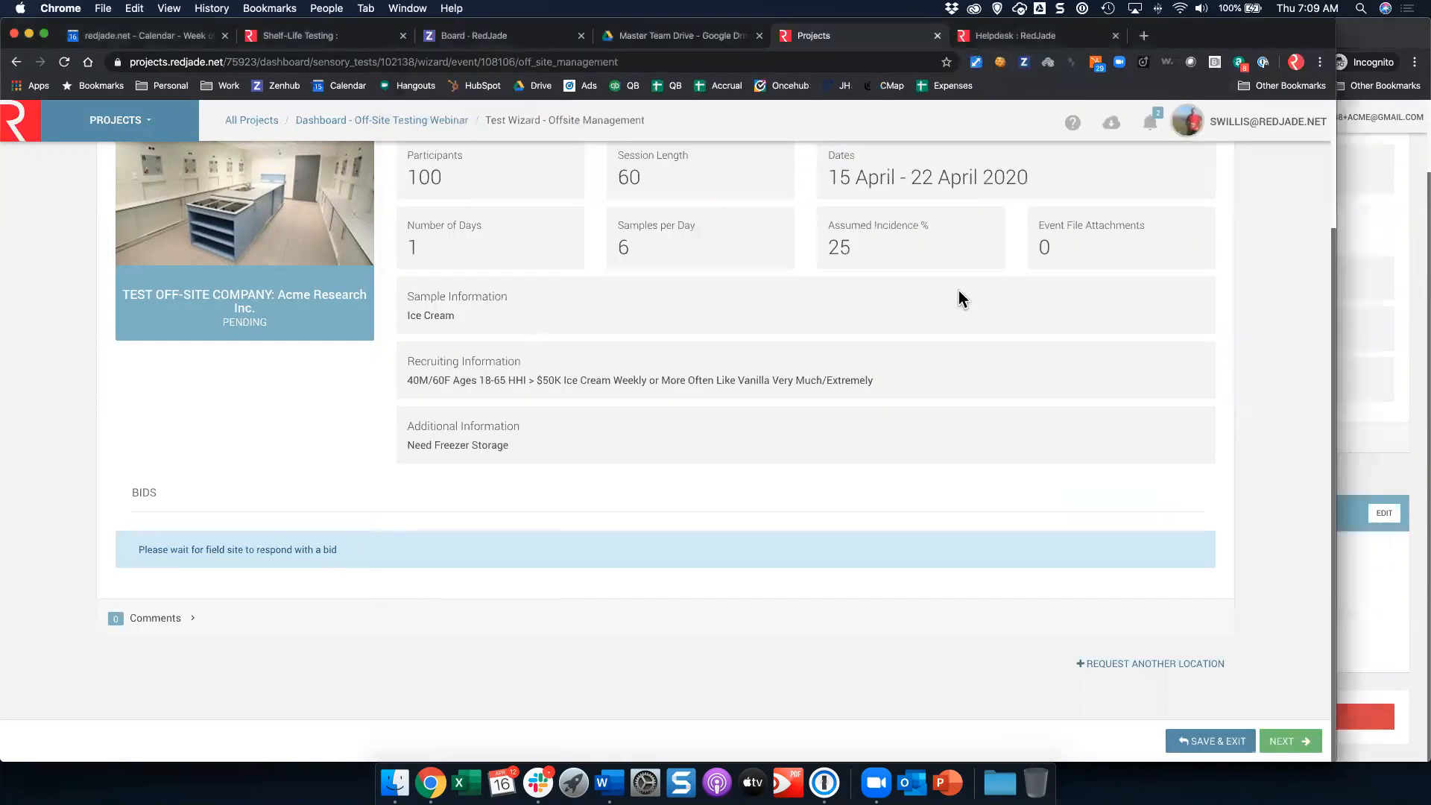
scroll(749, 337, "up", 3)
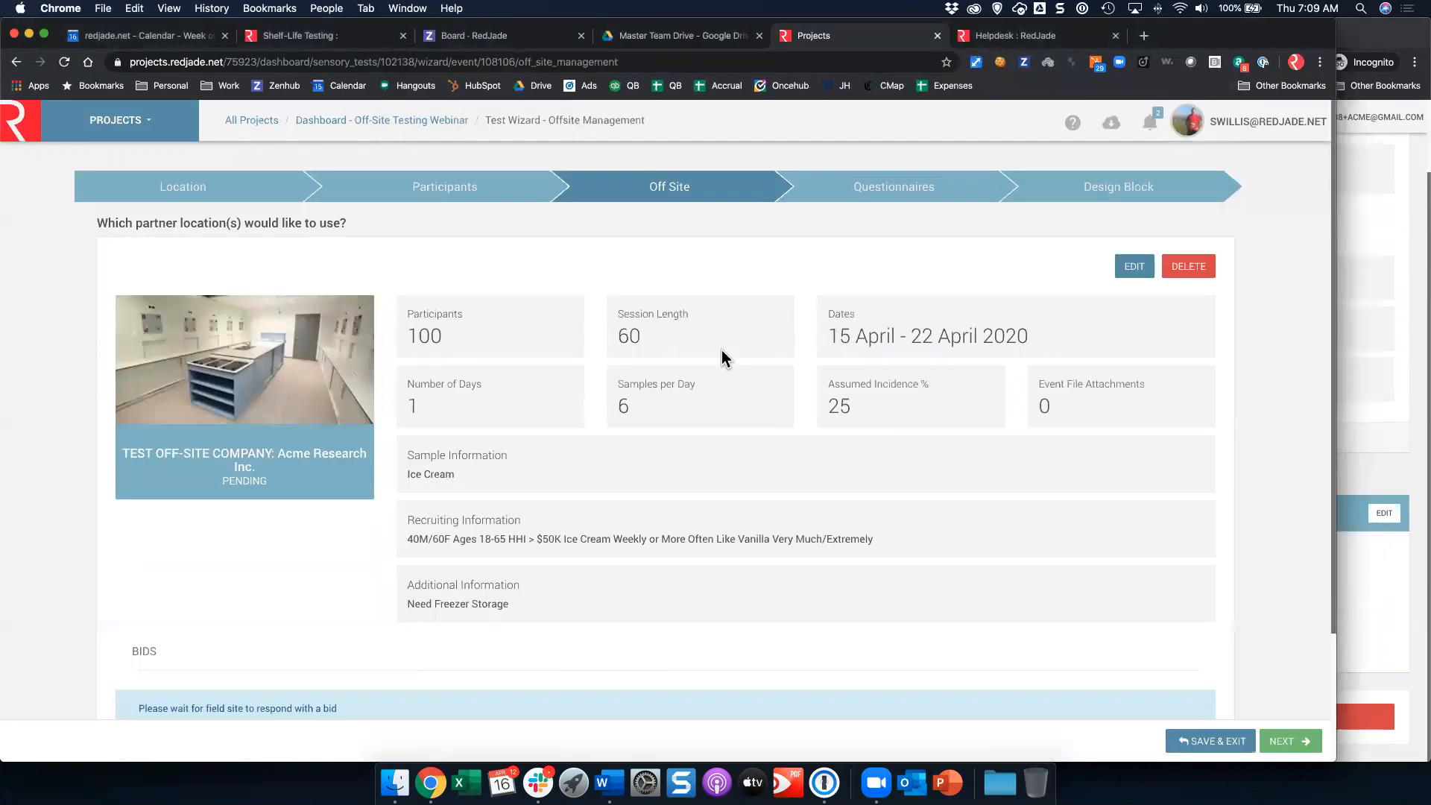
left_click(64, 64)
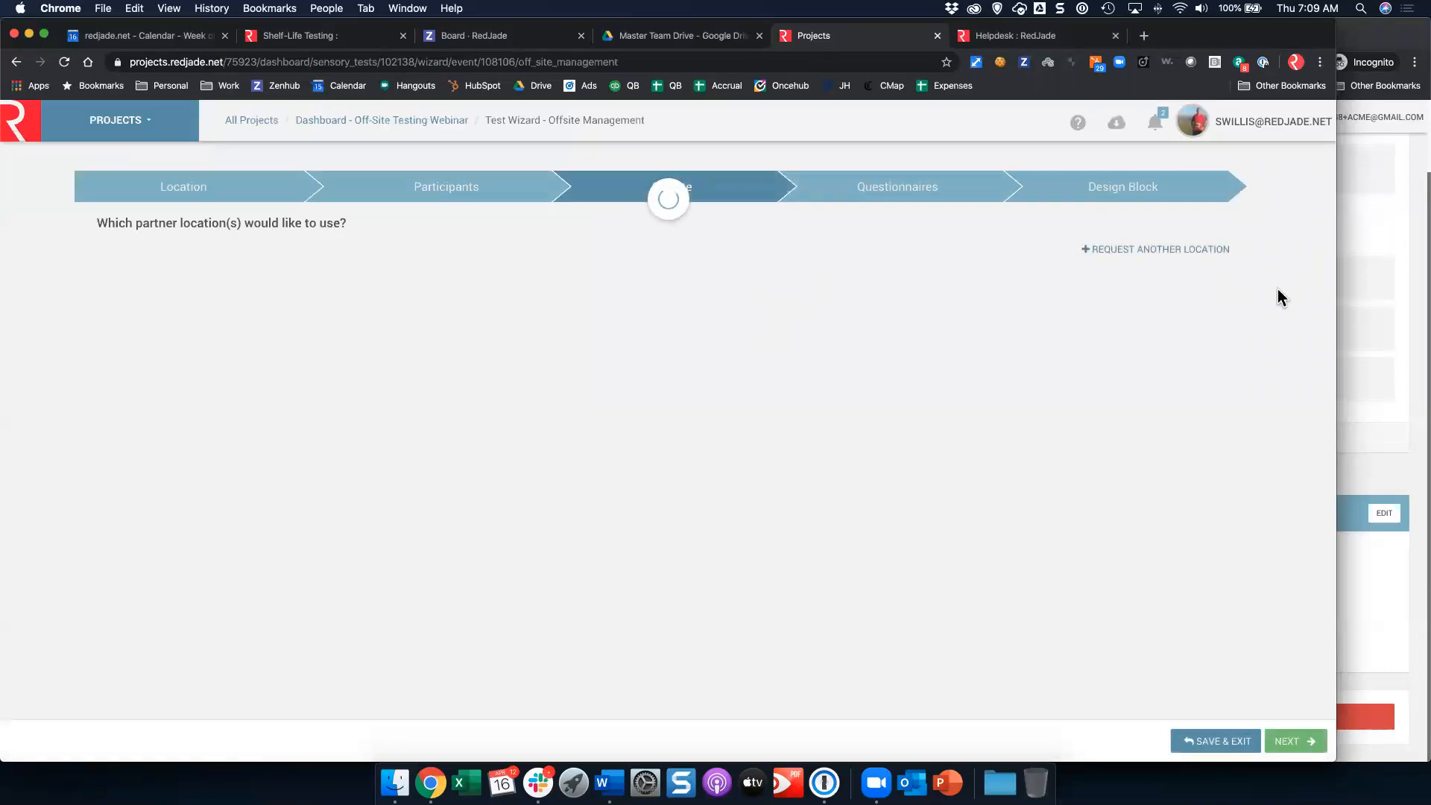
scroll(940, 341, "down", 3)
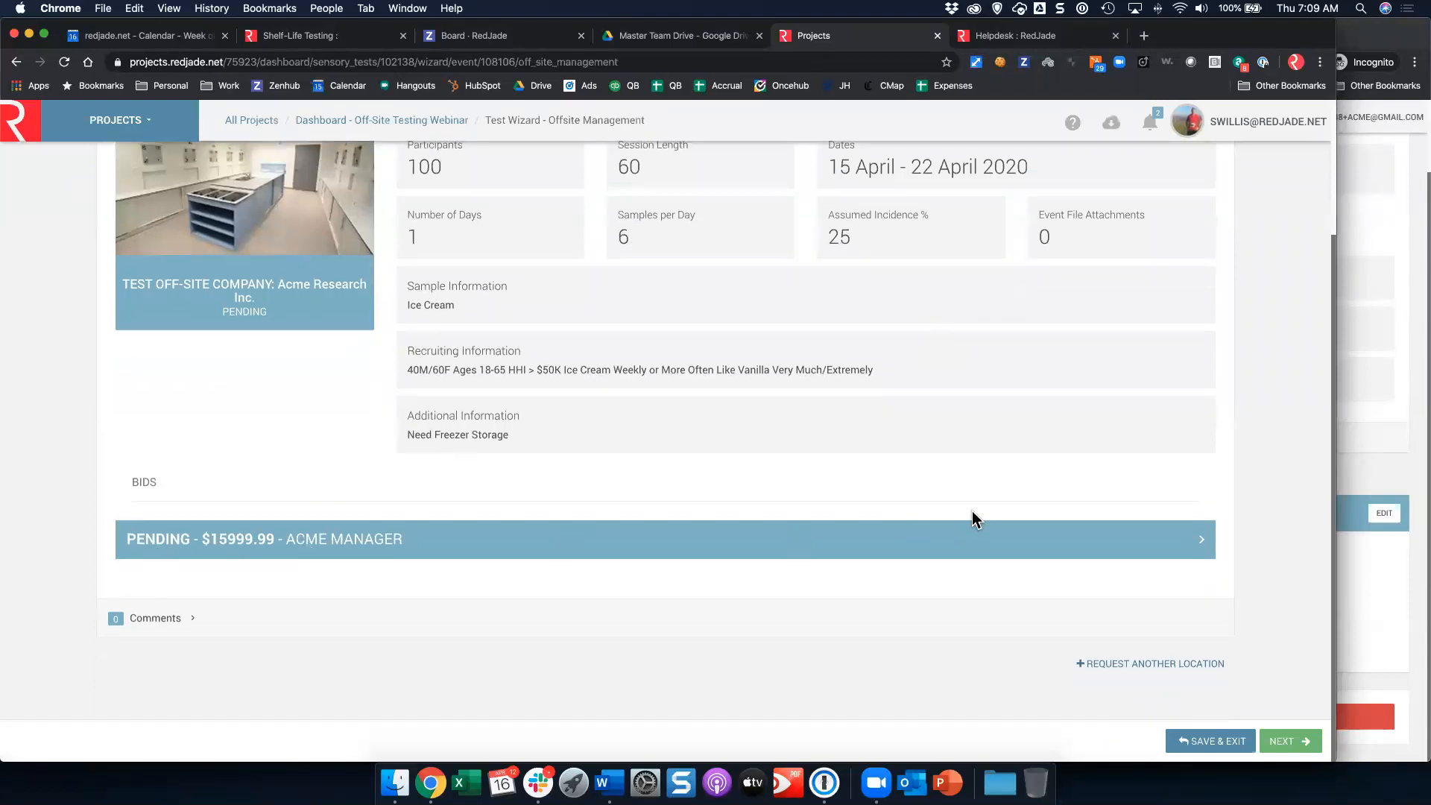
left_click(1036, 540)
scroll(504, 535, "down", 4)
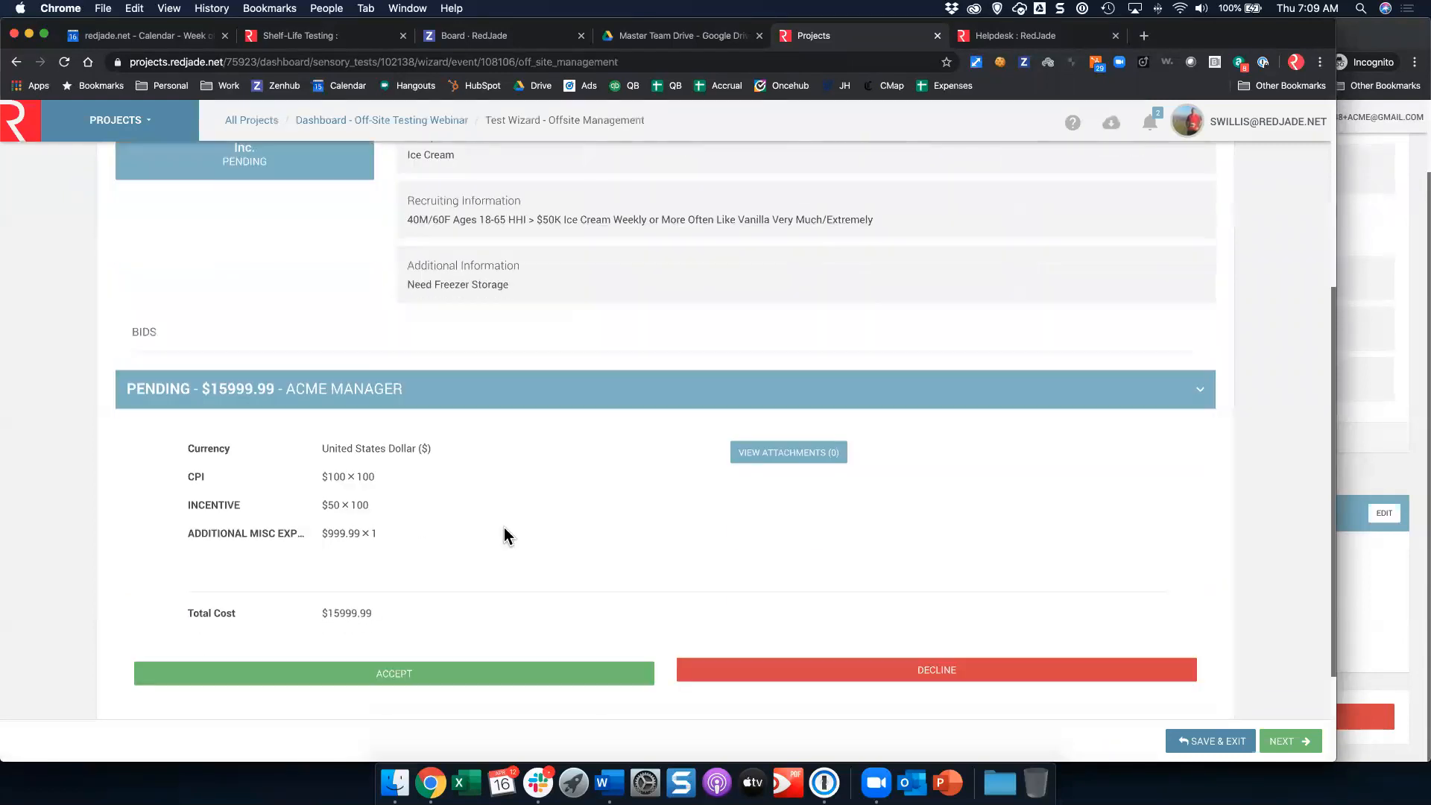
Step: Accept the pending Acme Manager bid
scroll(503, 529, "down", 3)
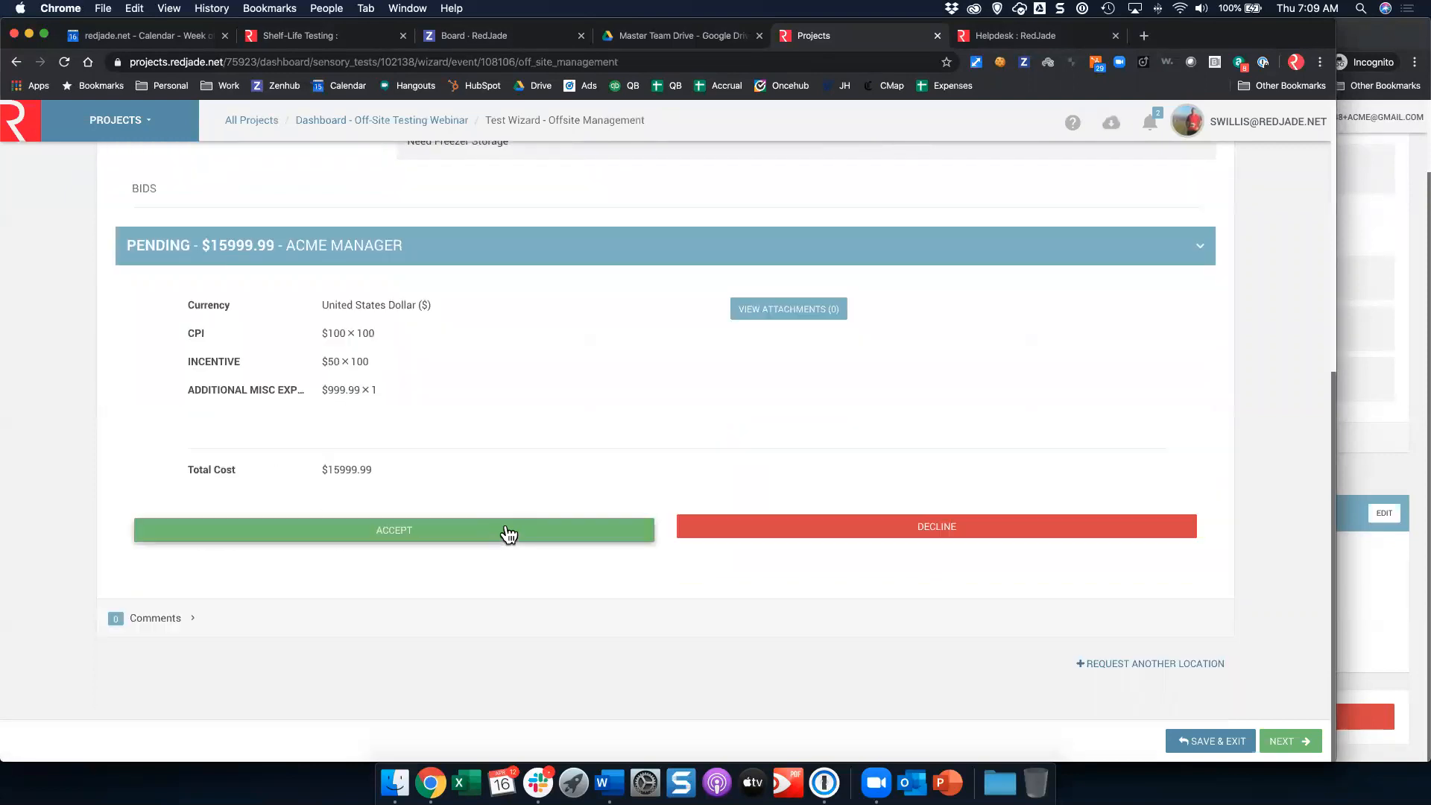
left_click(437, 536)
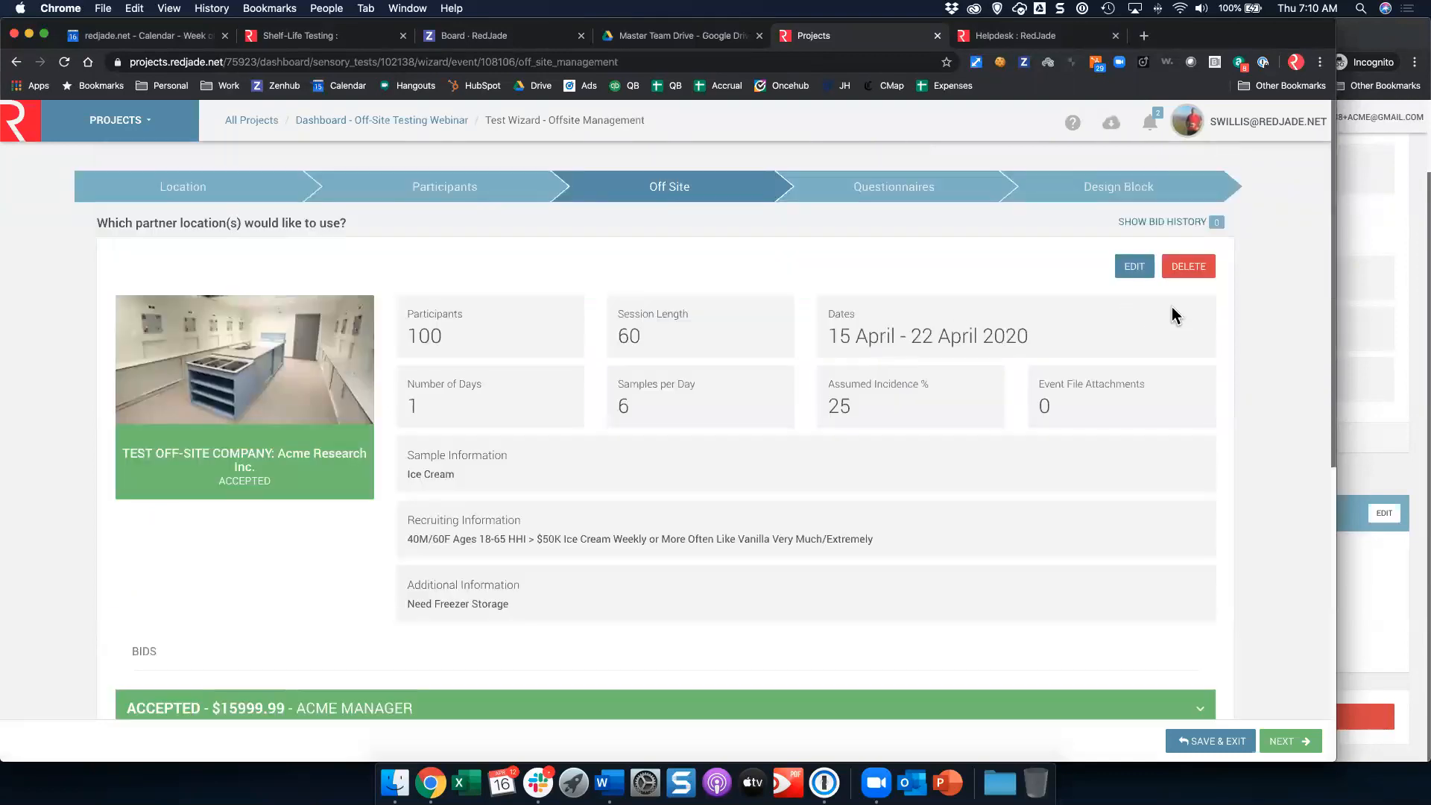
Step: Switch to the partner's Collection window, reload the hosting request, and review the accepted bid
left_click(1356, 628)
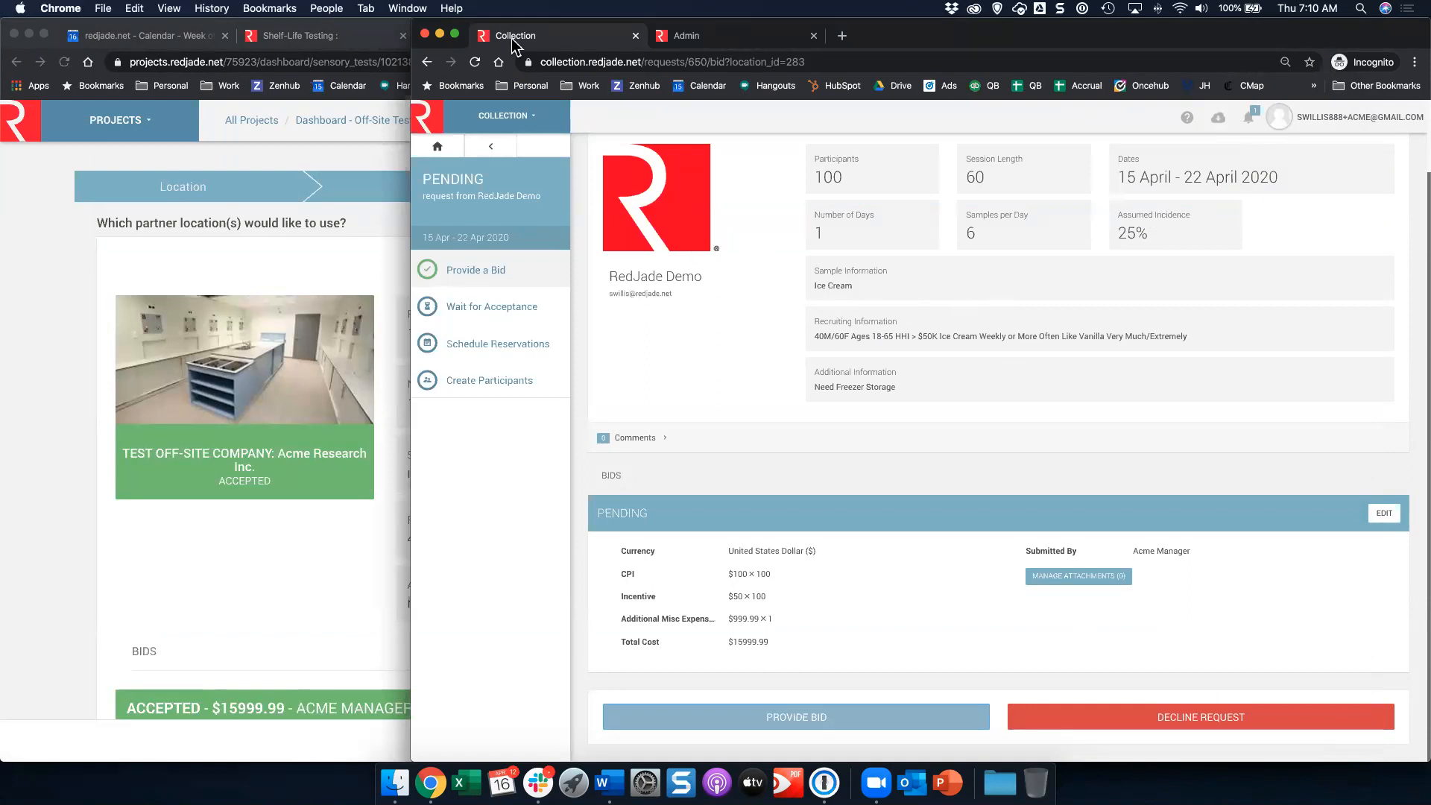
left_click(475, 61)
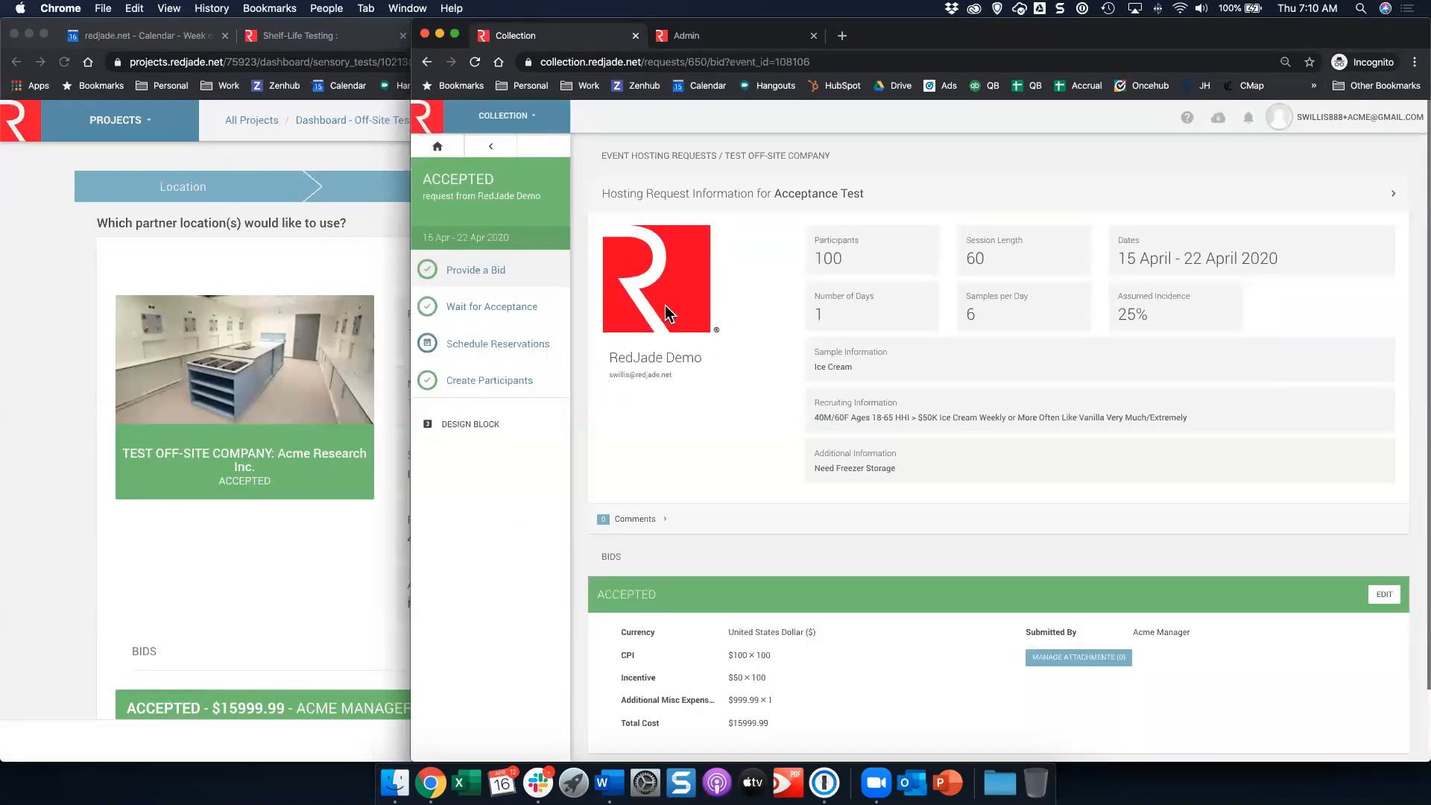
scroll(991, 359, "down", 1)
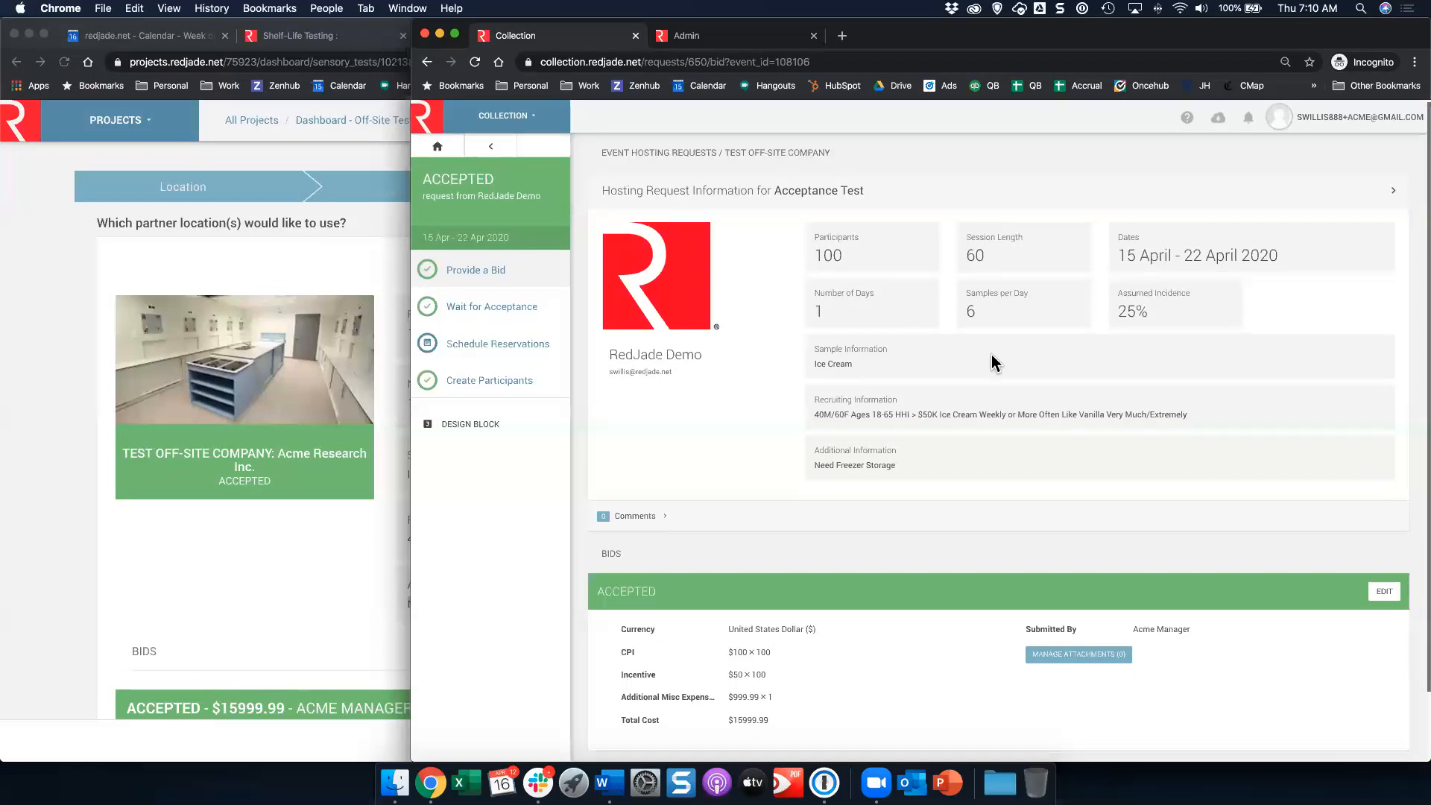
scroll(990, 357, "down", 2)
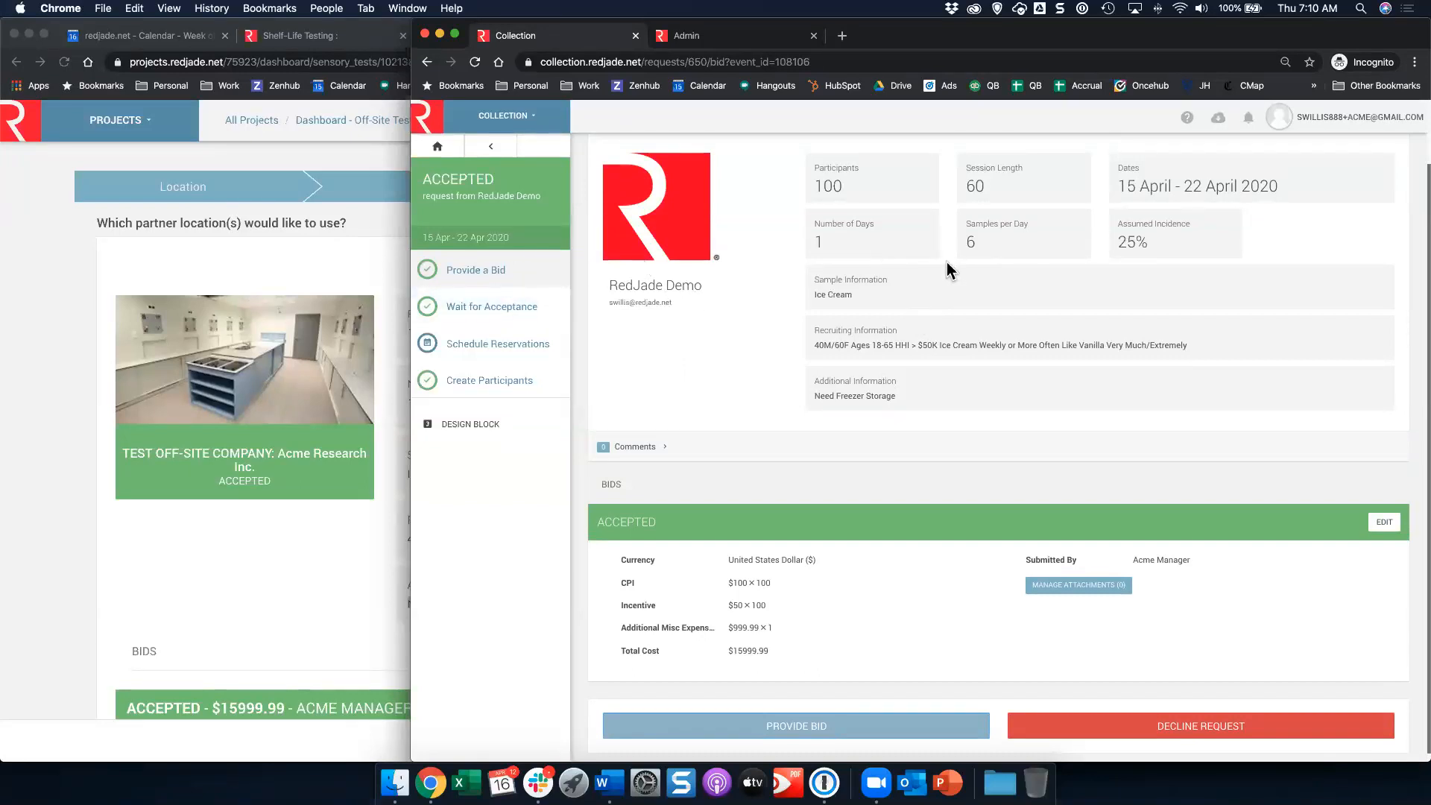
scroll(947, 262, "up", 3)
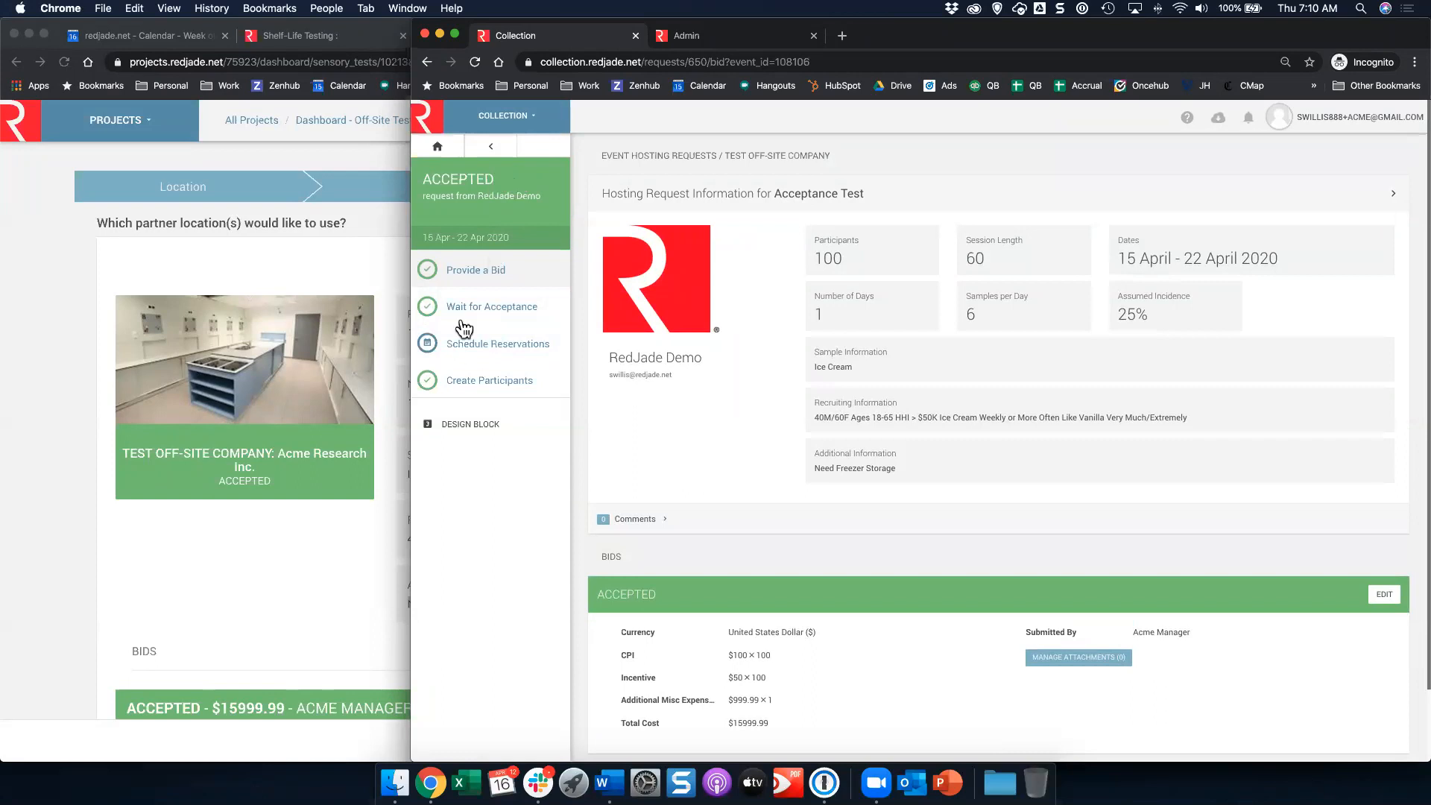
Step: Open Schedule Reservations and create a Booth Area 1 reservation on Tuesday, April 21, raising the end hour by two
left_click(488, 345)
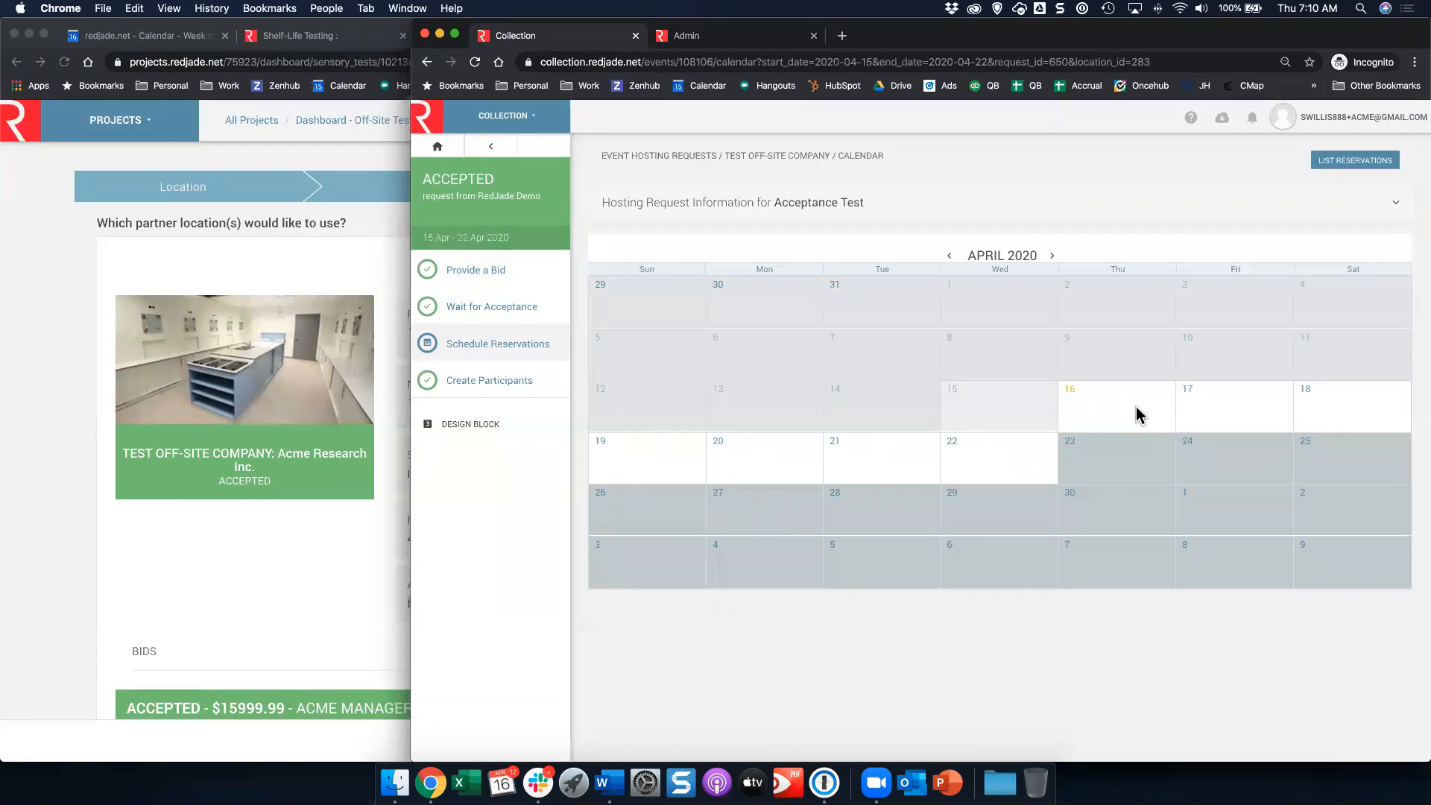
left_click(861, 456)
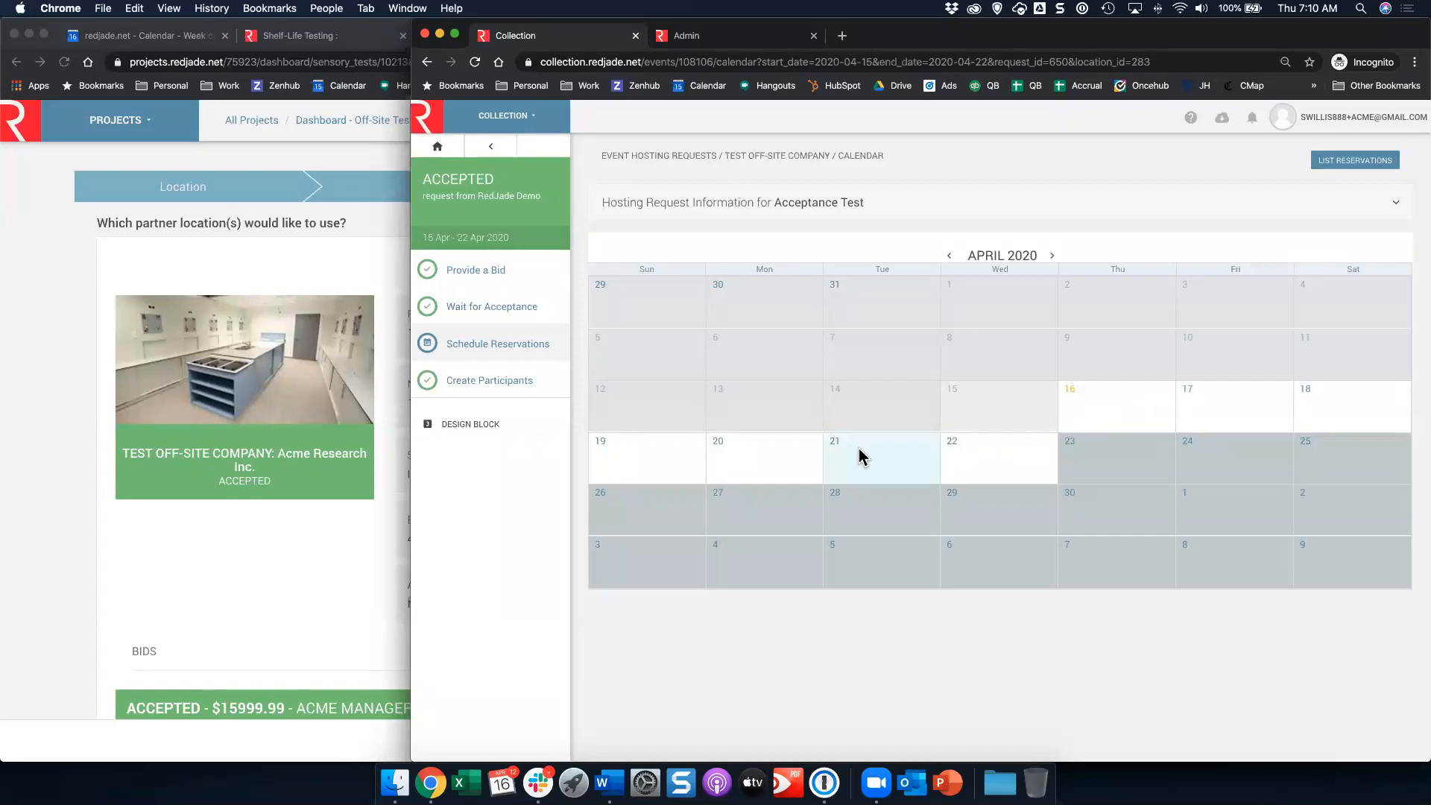
left_click(834, 285)
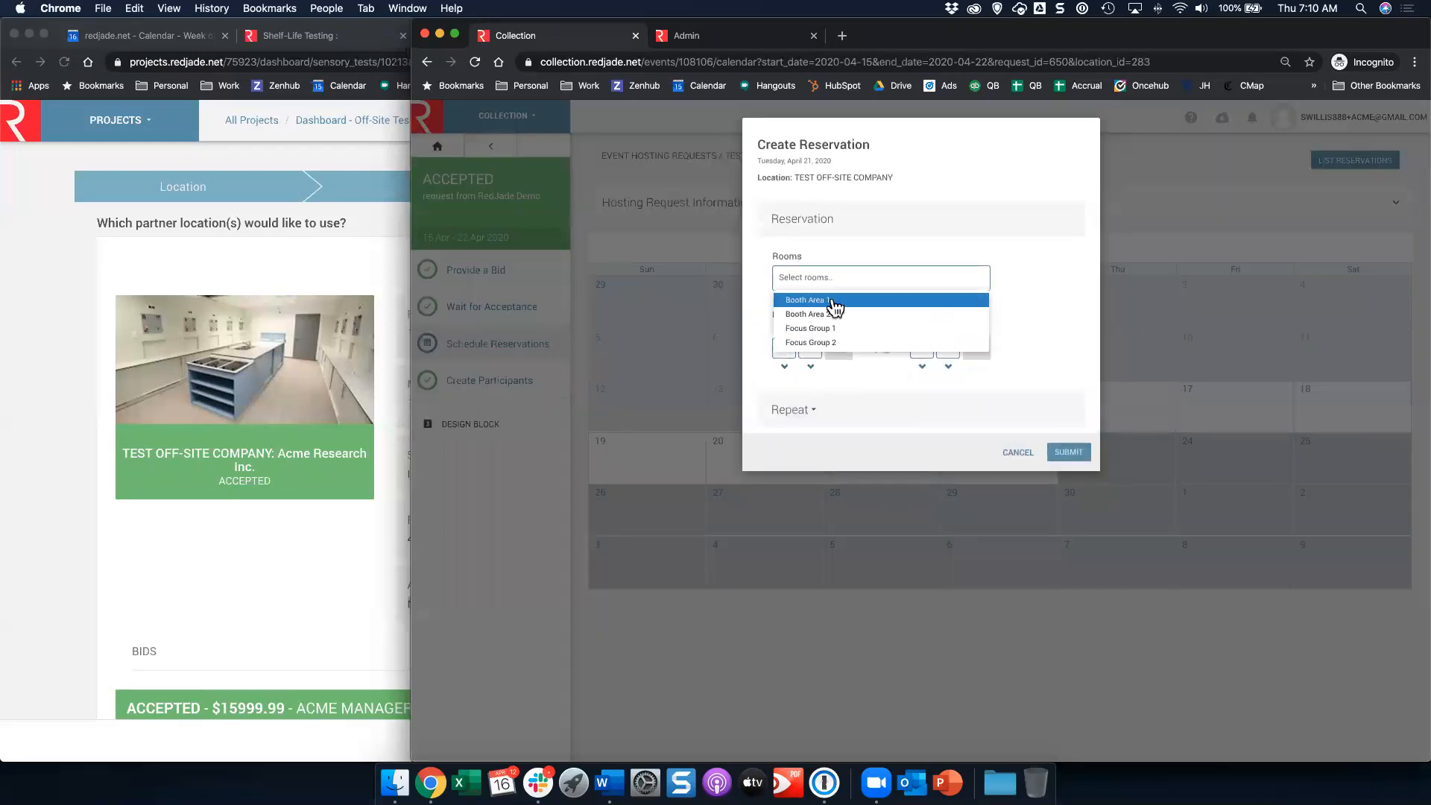
left_click(832, 307)
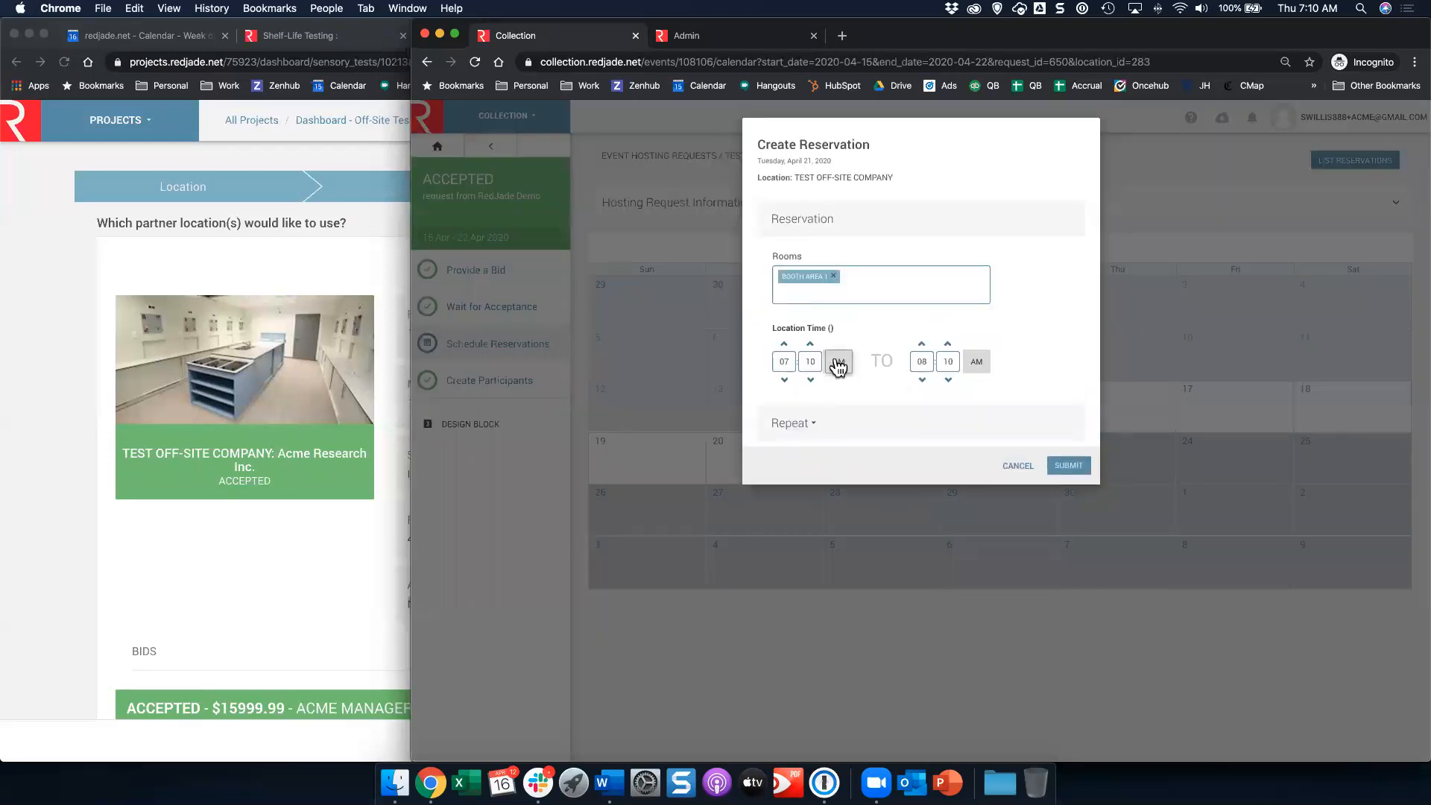
left_click(921, 346)
left_click(921, 345)
left_click(922, 345)
left_click(922, 346)
left_click(921, 345)
left_click(1066, 466)
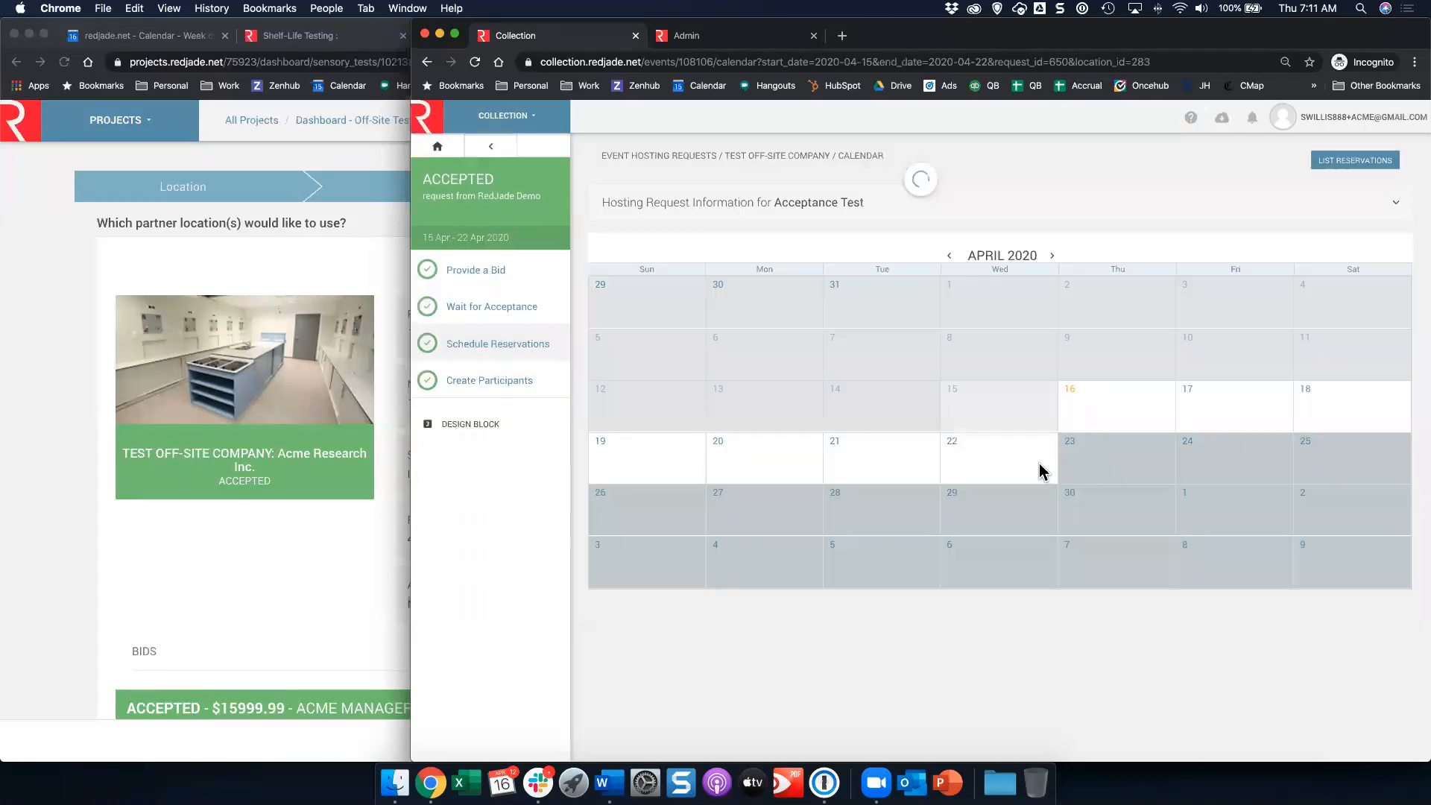
Step: Create a Booth Area 1 reservation on Wednesday, April 22 from 07:11 AM to 02:11 PM
left_click(999, 456)
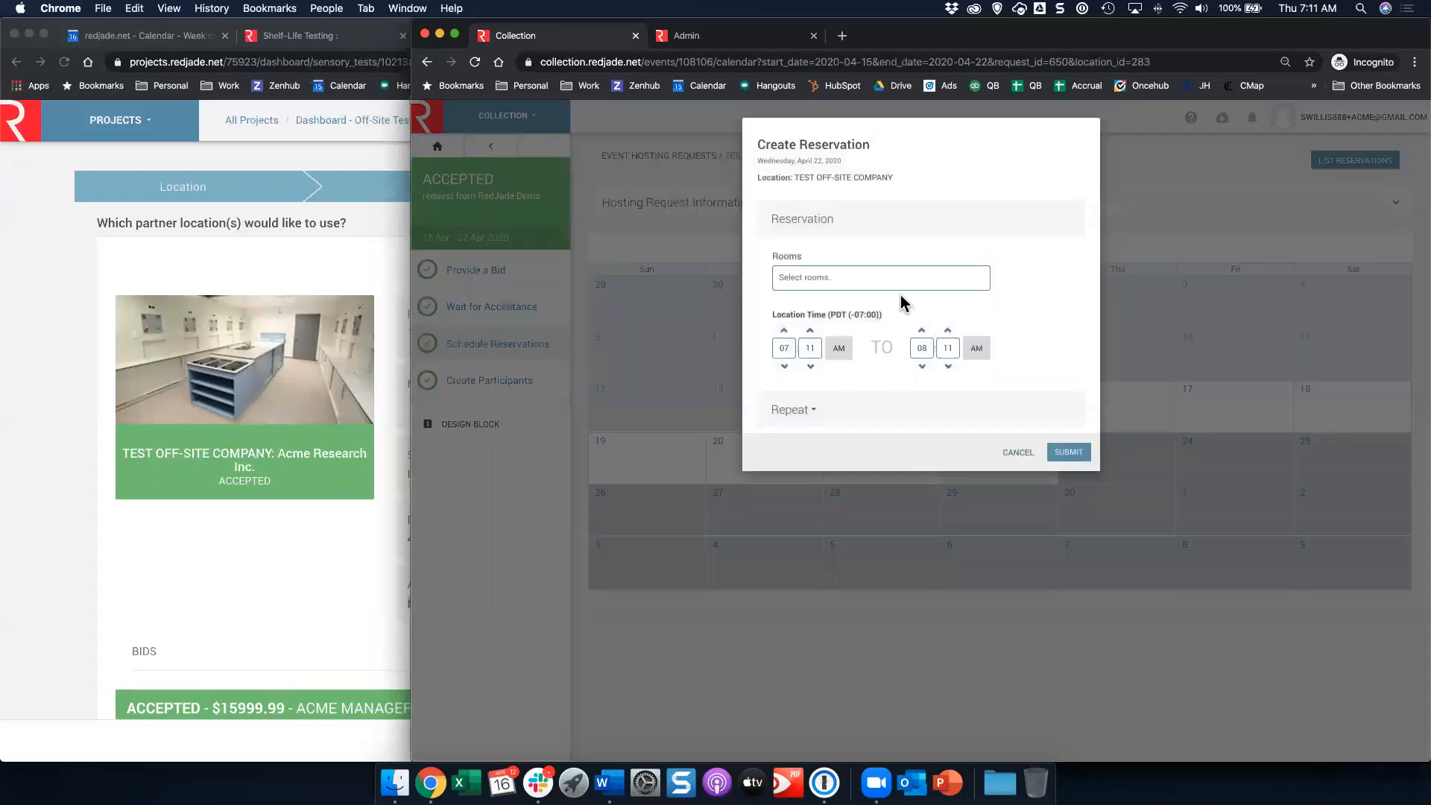
left_click(888, 289)
left_click(857, 305)
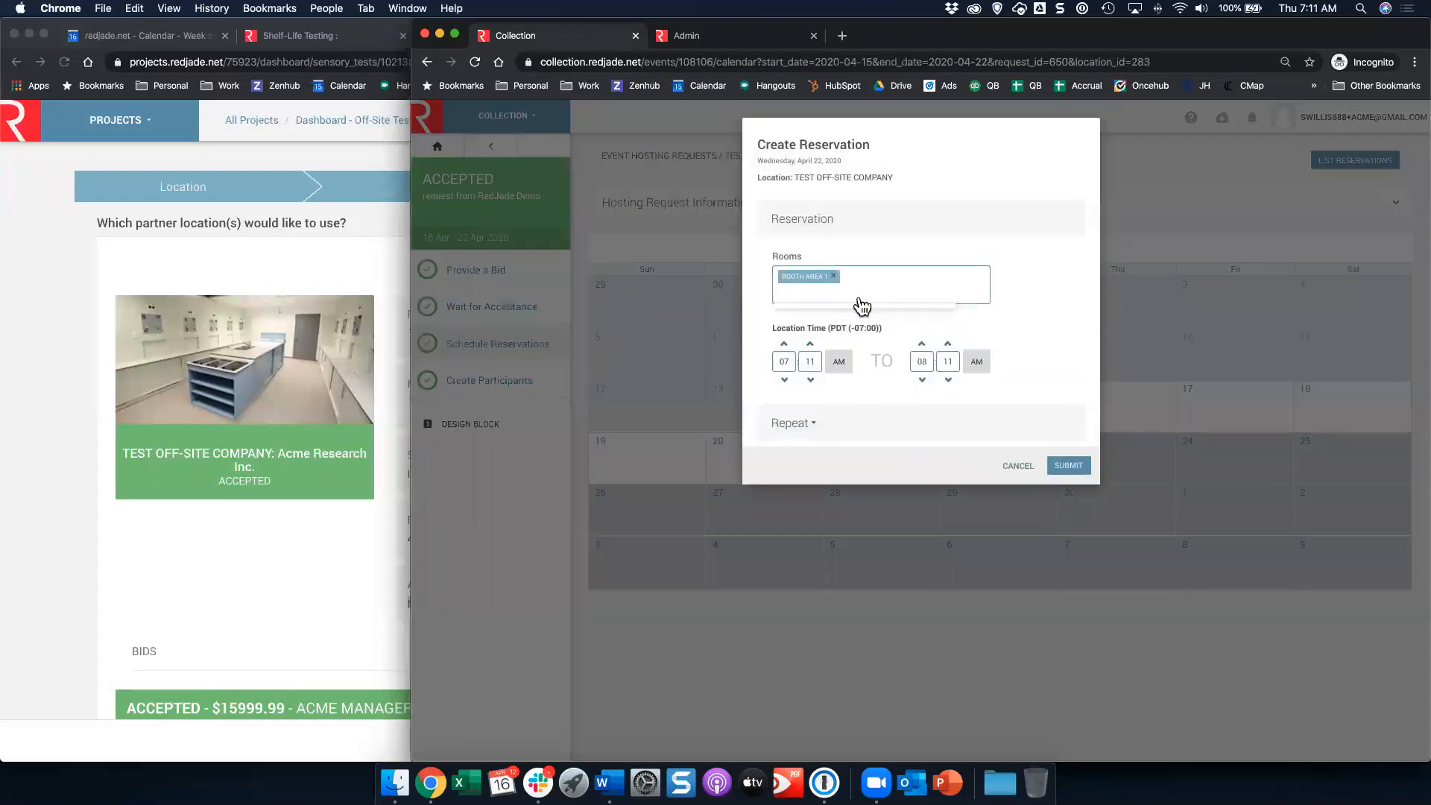
left_click(922, 343)
left_click(922, 344)
left_click(922, 343)
left_click(922, 344)
left_click(922, 344)
left_click(1073, 467)
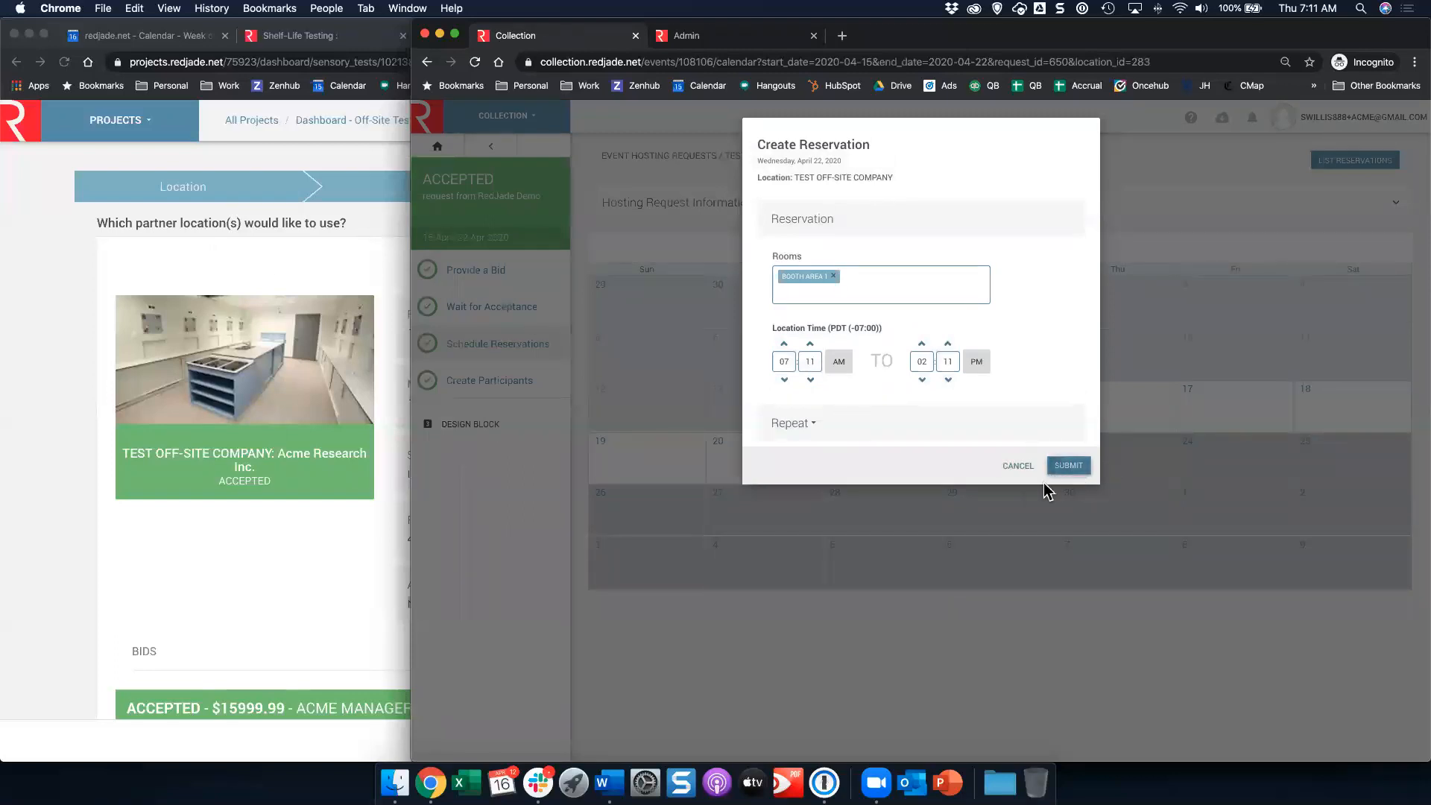
mouse_move(1016, 465)
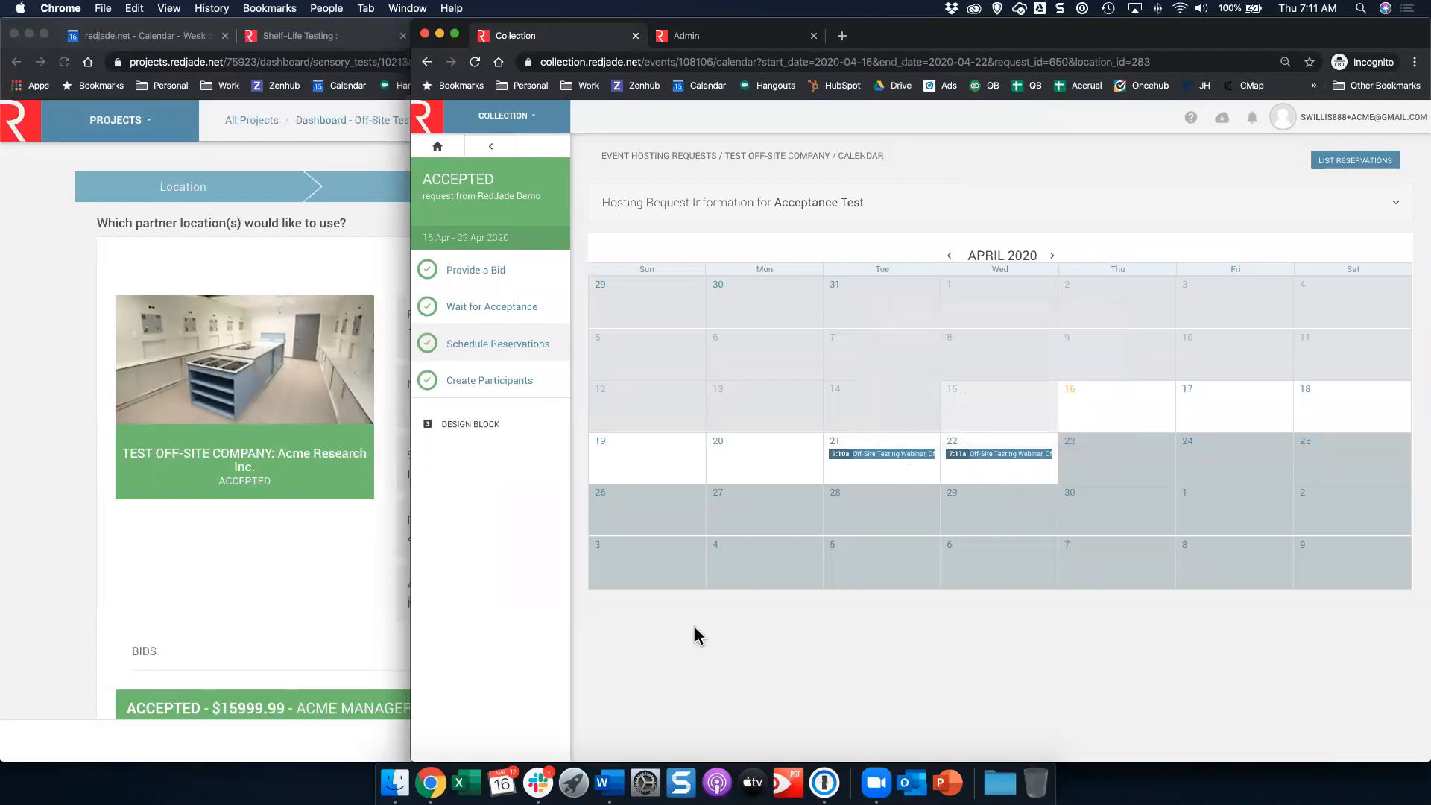
Step: Return to the project window and review the accepted bid and its reservations section
mouse_move(895, 458)
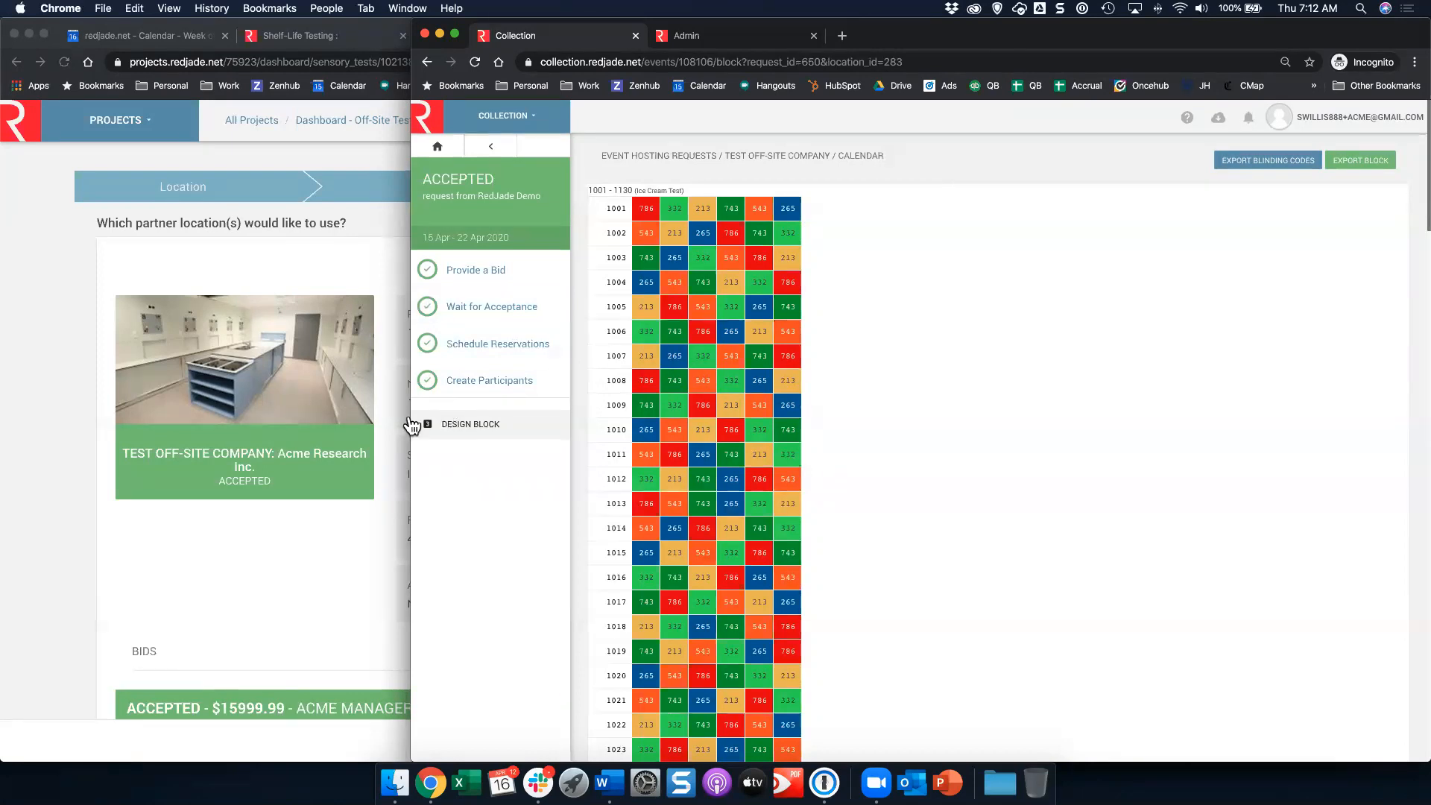
left_click(171, 535)
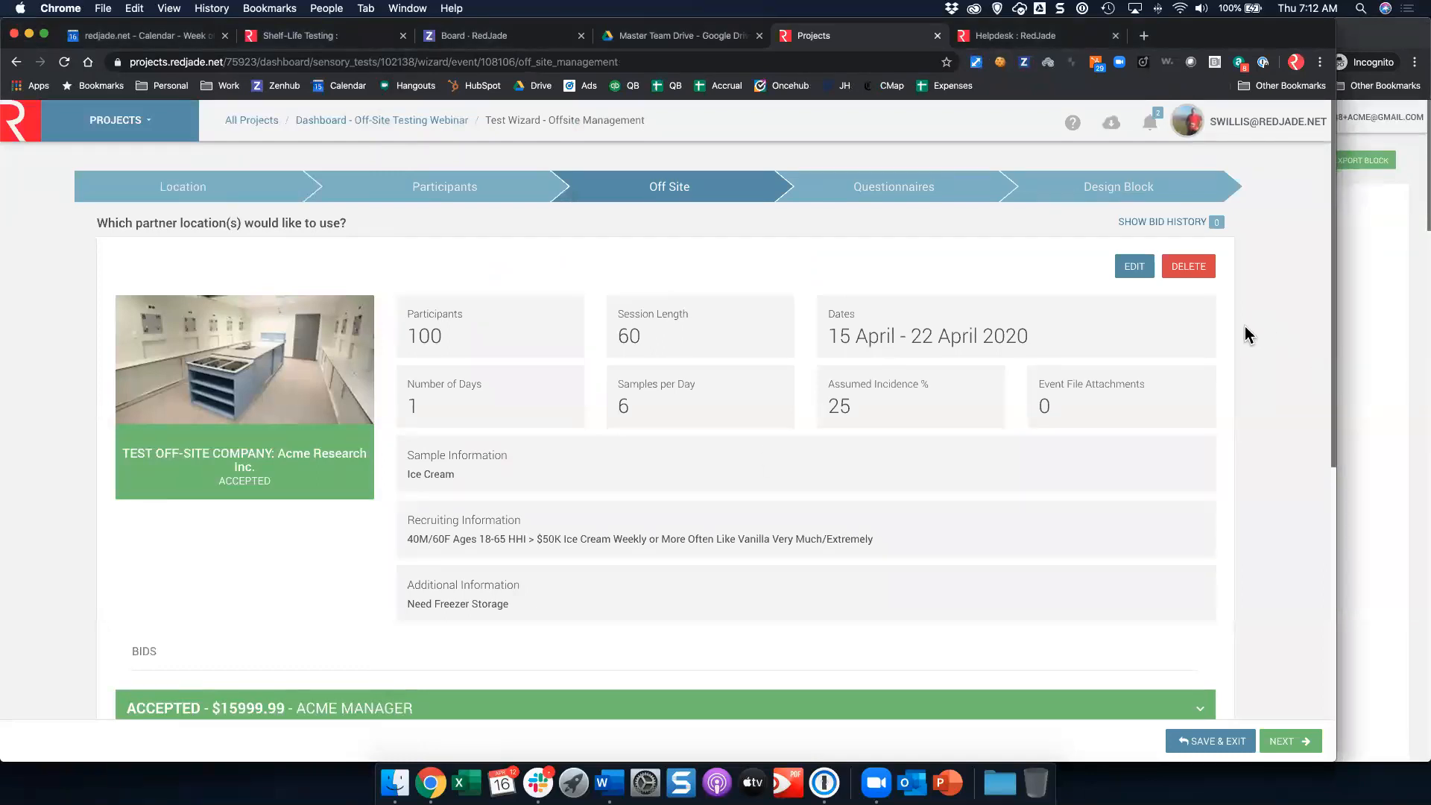
scroll(875, 411, "down", 1)
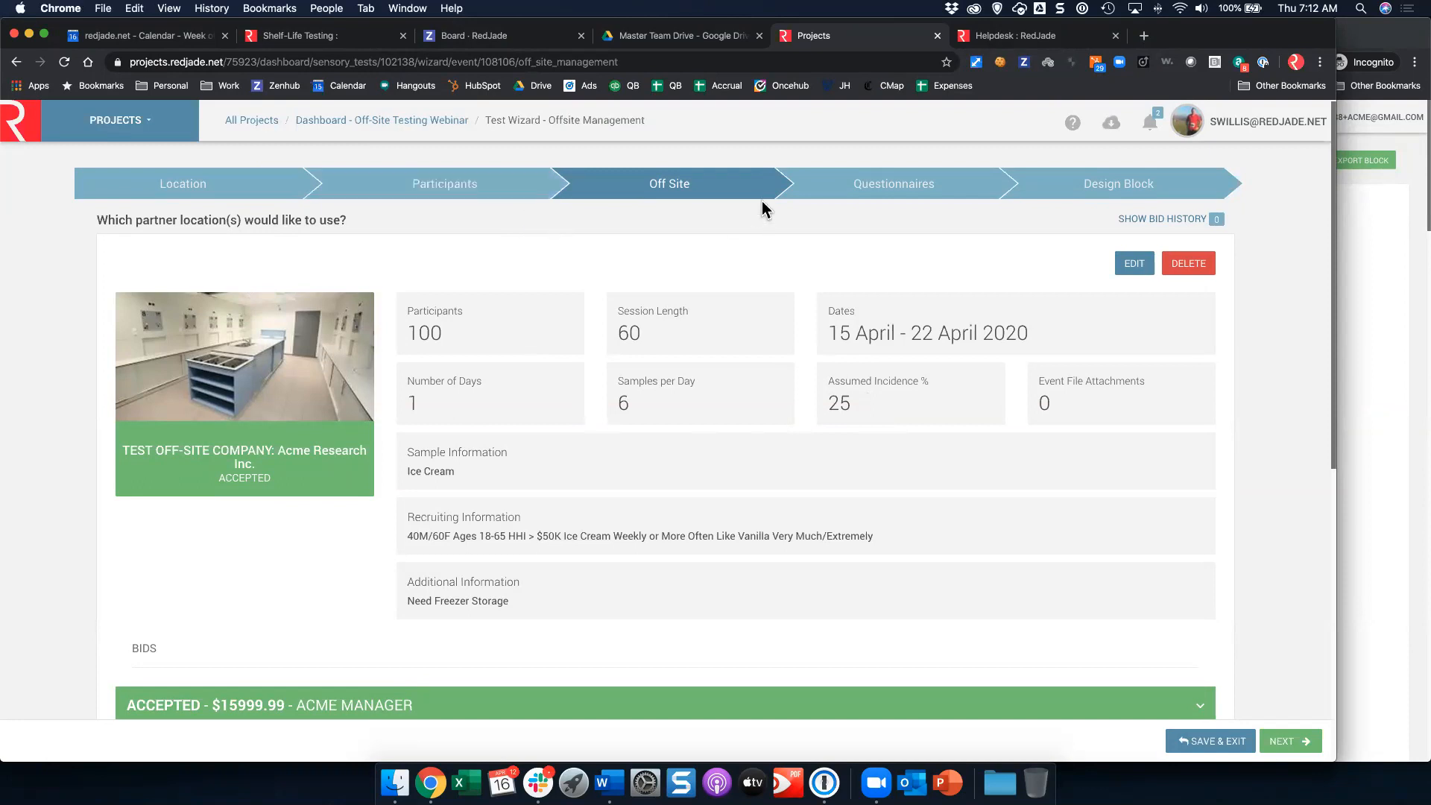
scroll(760, 203, "down", 7)
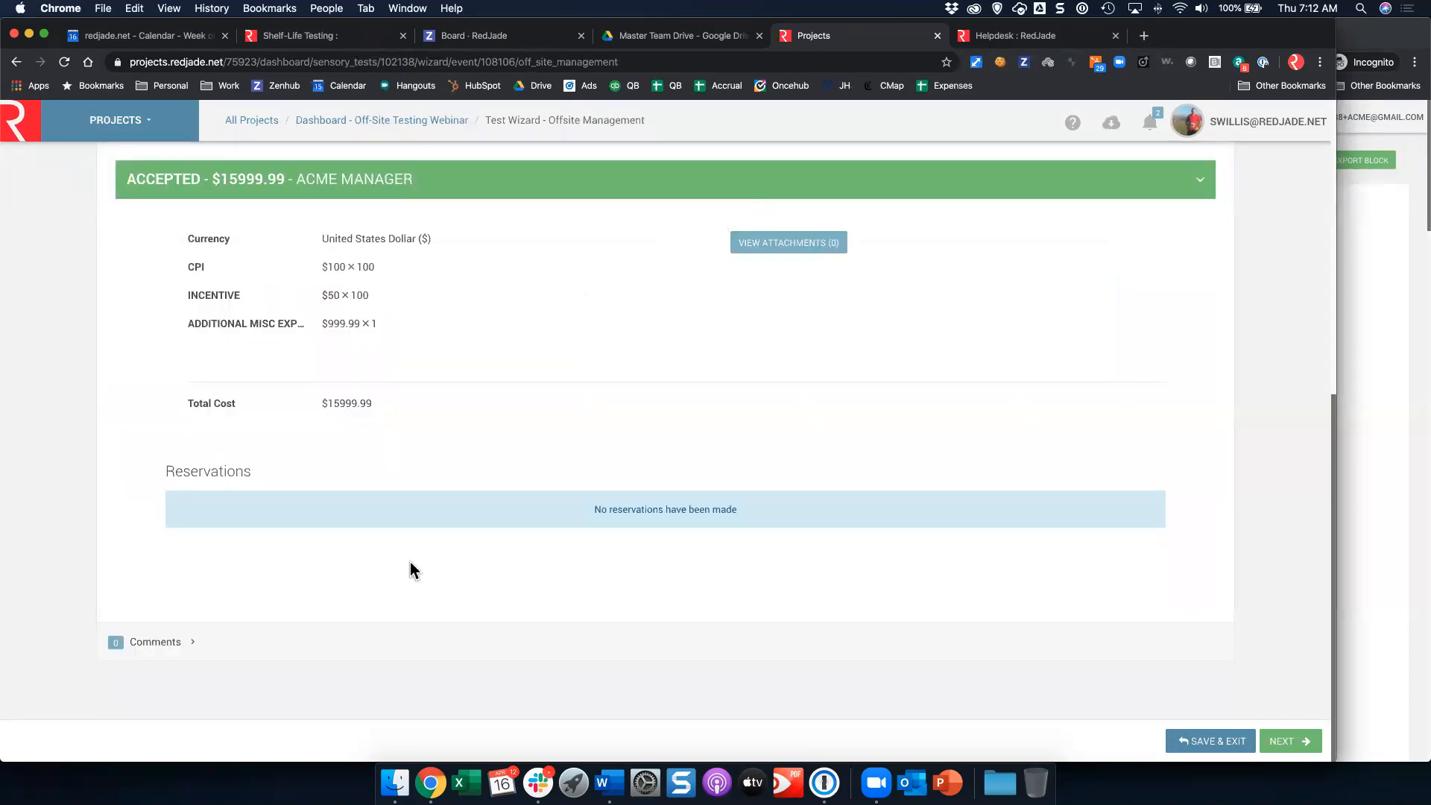
scroll(1035, 429, "up", 7)
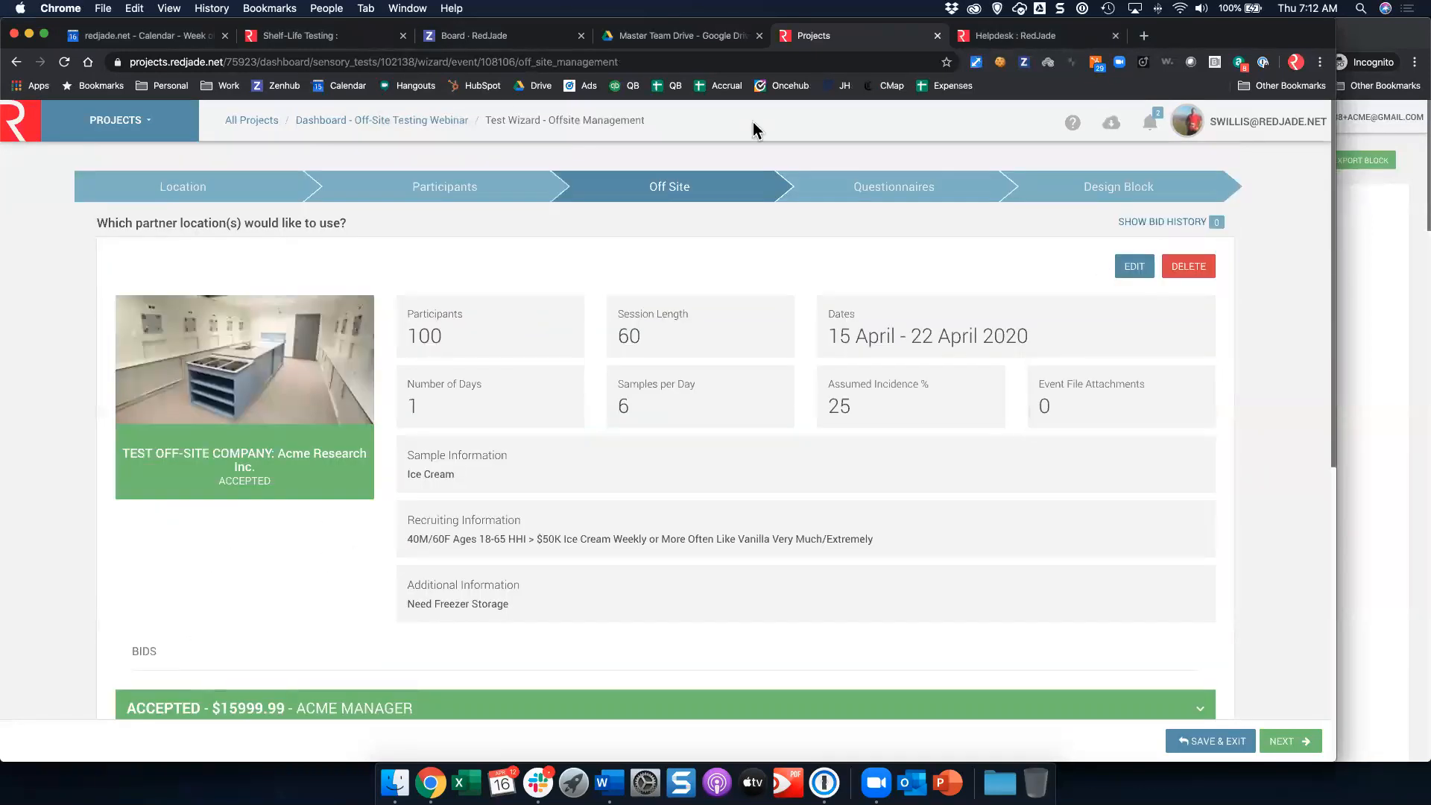
Step: From the project dashboard, add a new off-site event named Site 2 hosted at a RedJade member facility
left_click(406, 120)
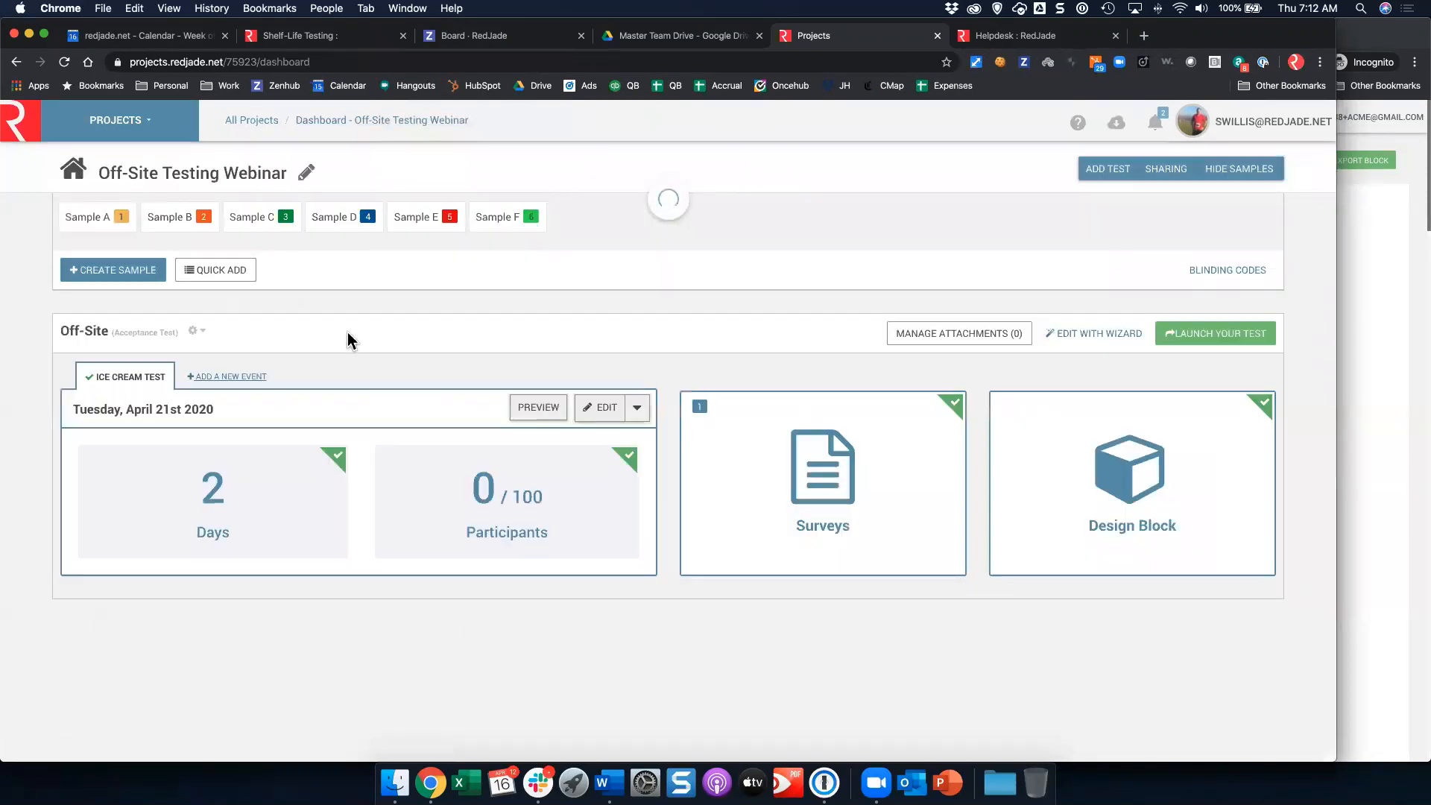
left_click(206, 378)
left_click(199, 319)
left_click(176, 479)
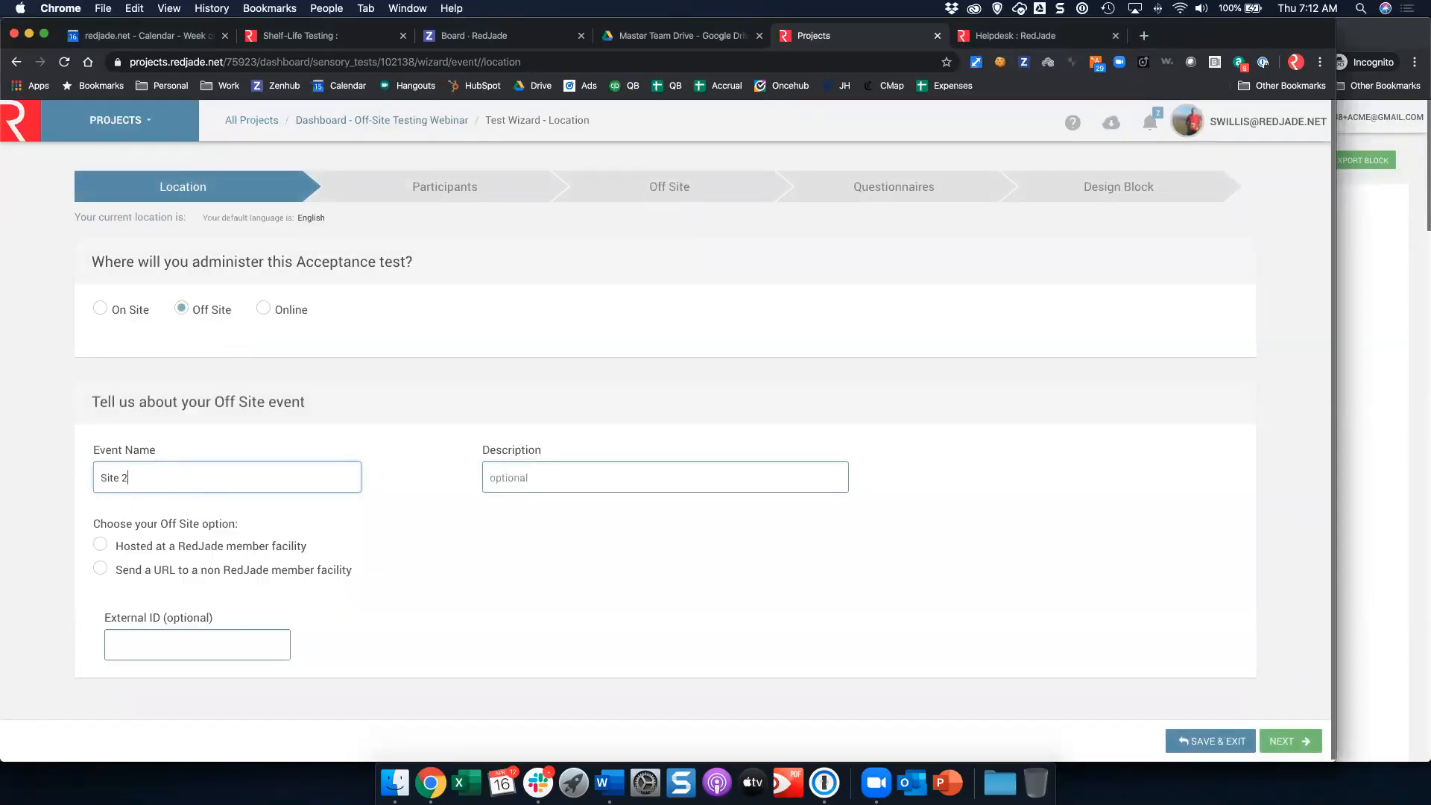
left_click(175, 549)
Step: Continue through the Participants step to the Off Site step
left_click(1297, 741)
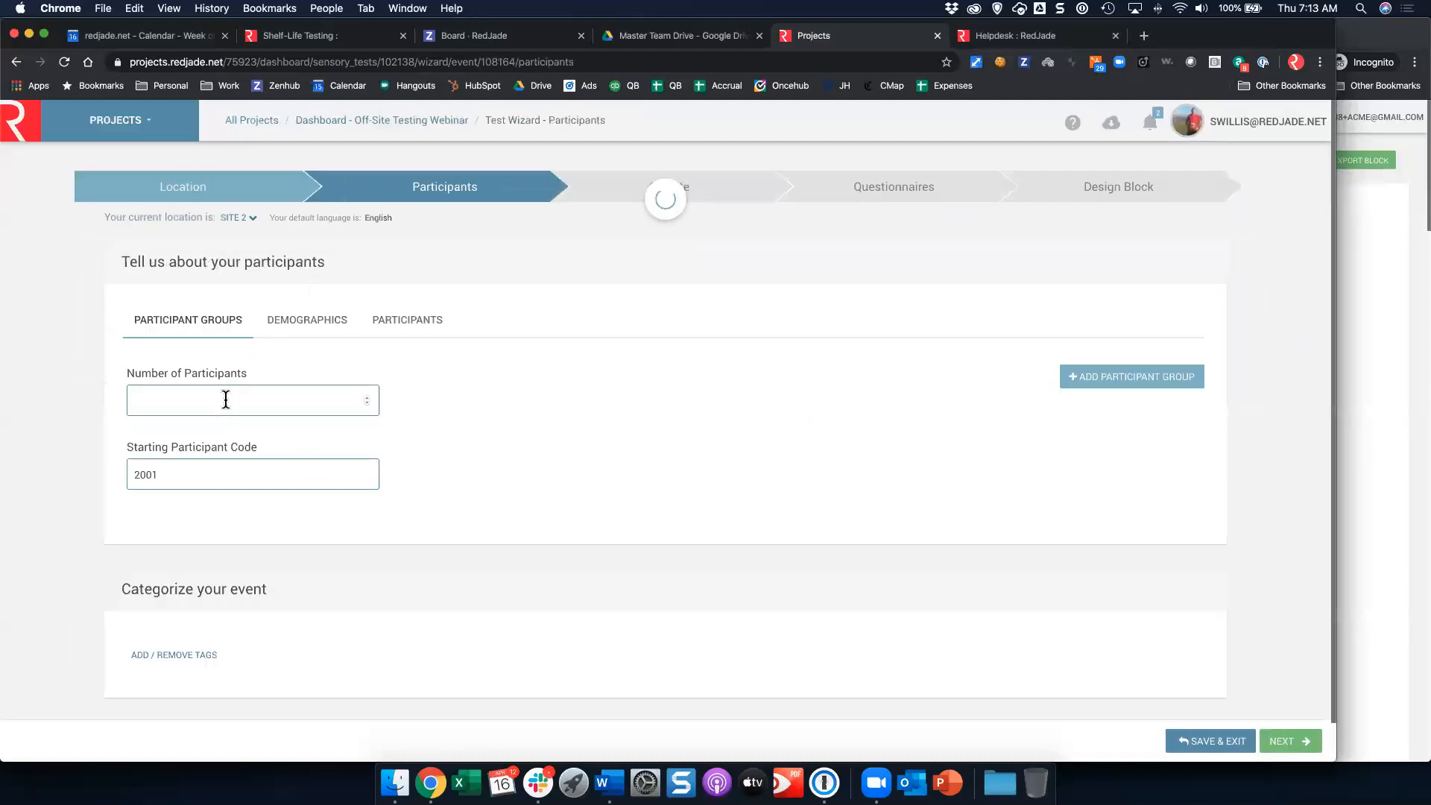
left_click(226, 401)
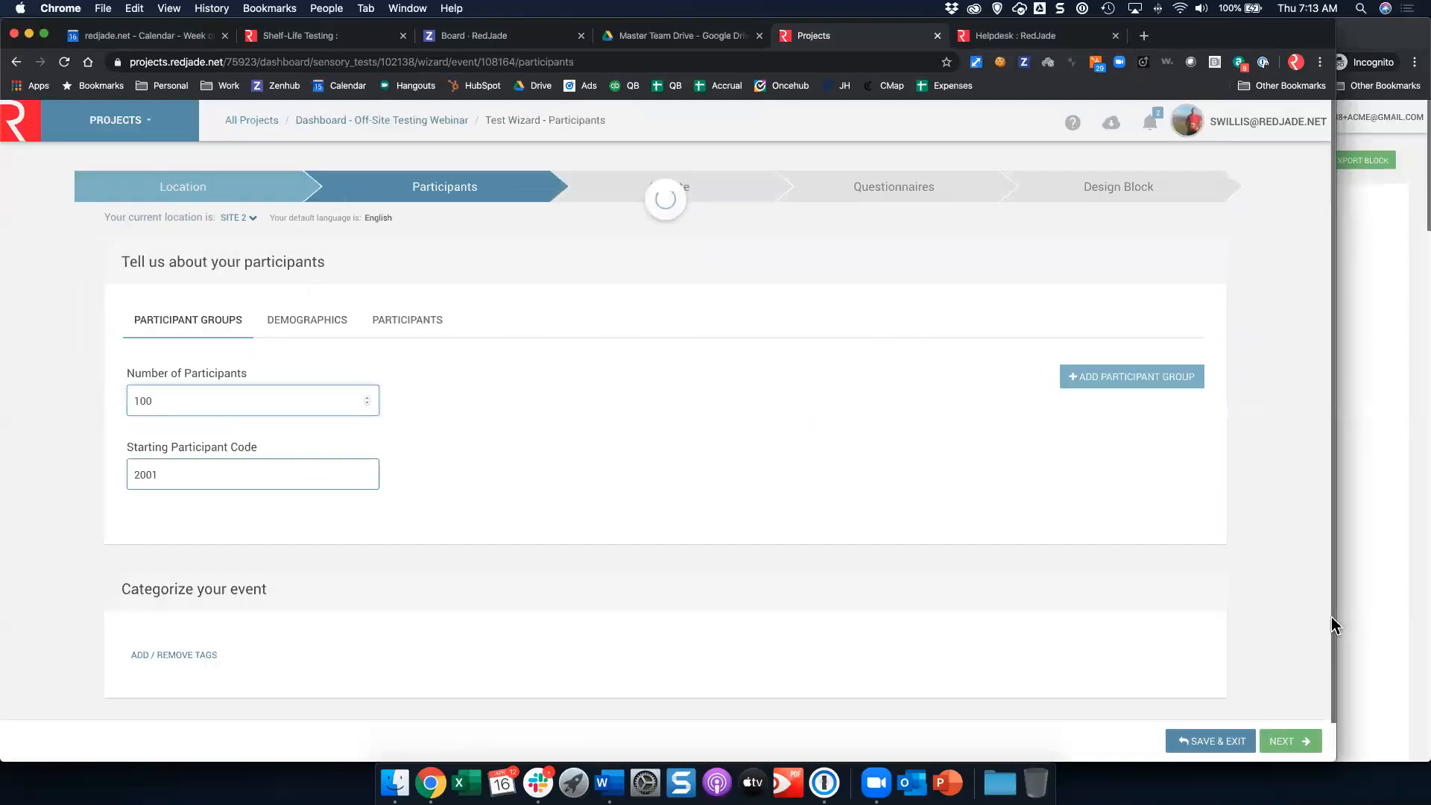
left_click(1276, 736)
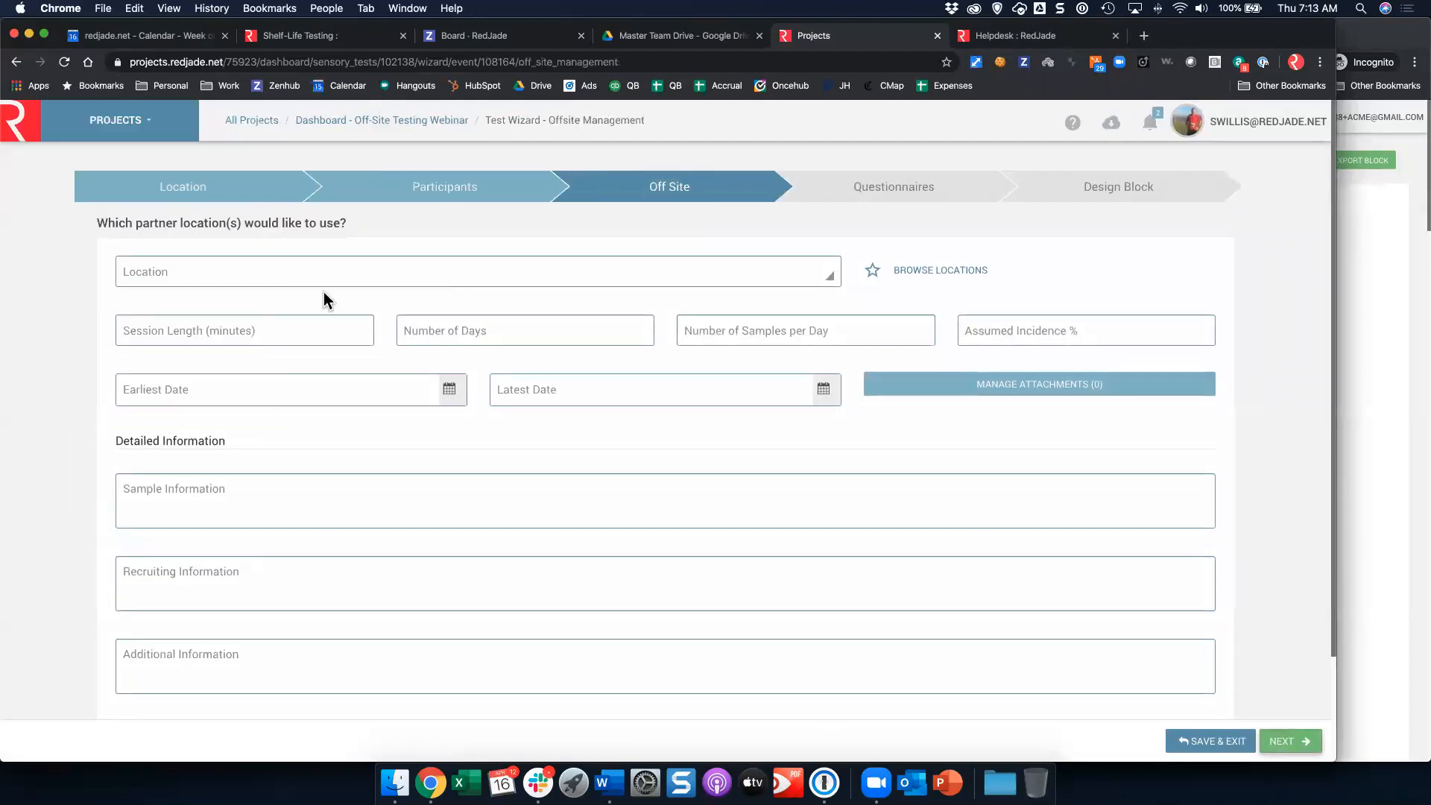
Step: Browse partner locations, search for Denver, and select Denver Area: Bear Peak Ltd
left_click(937, 271)
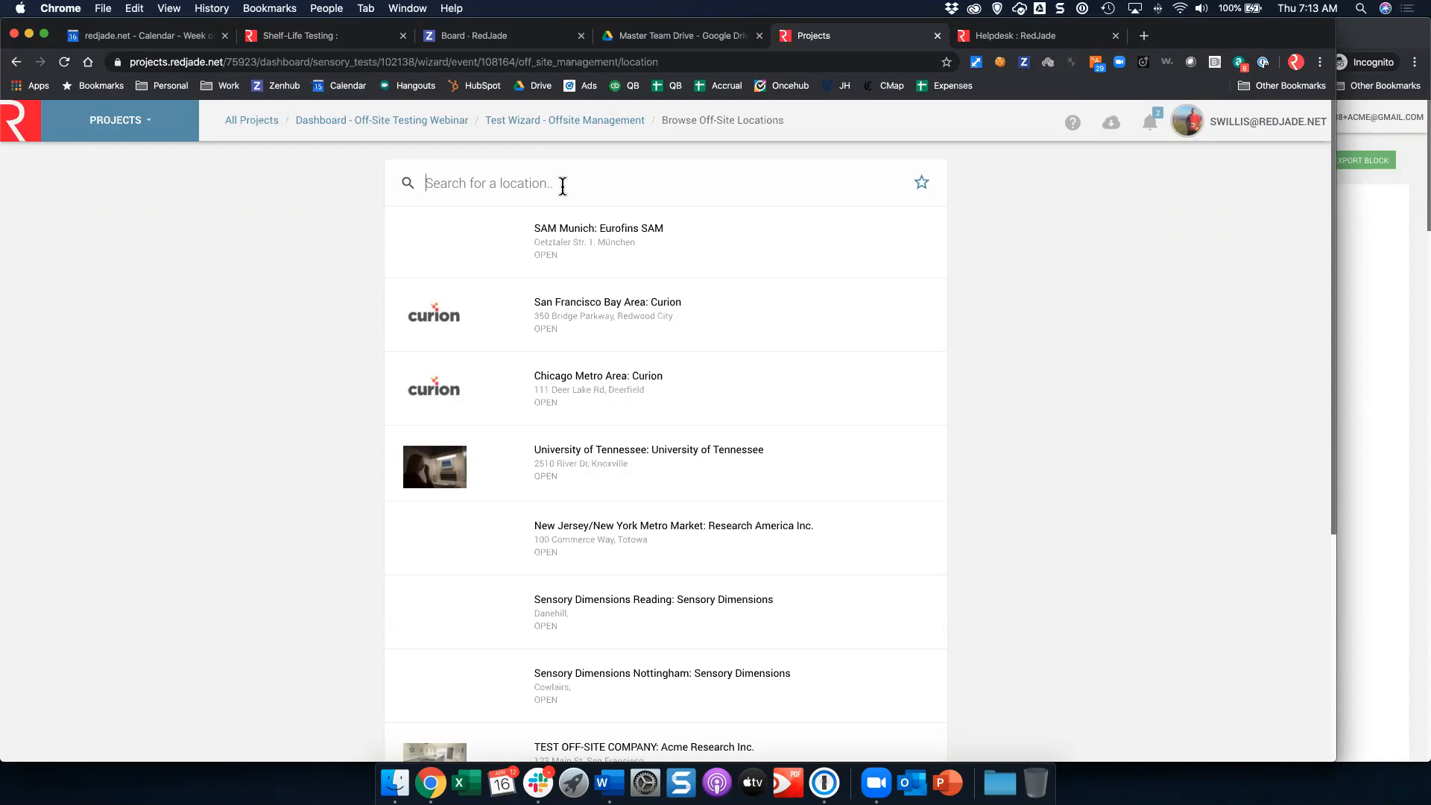
left_click(562, 186)
scroll(726, 521, "down", 1)
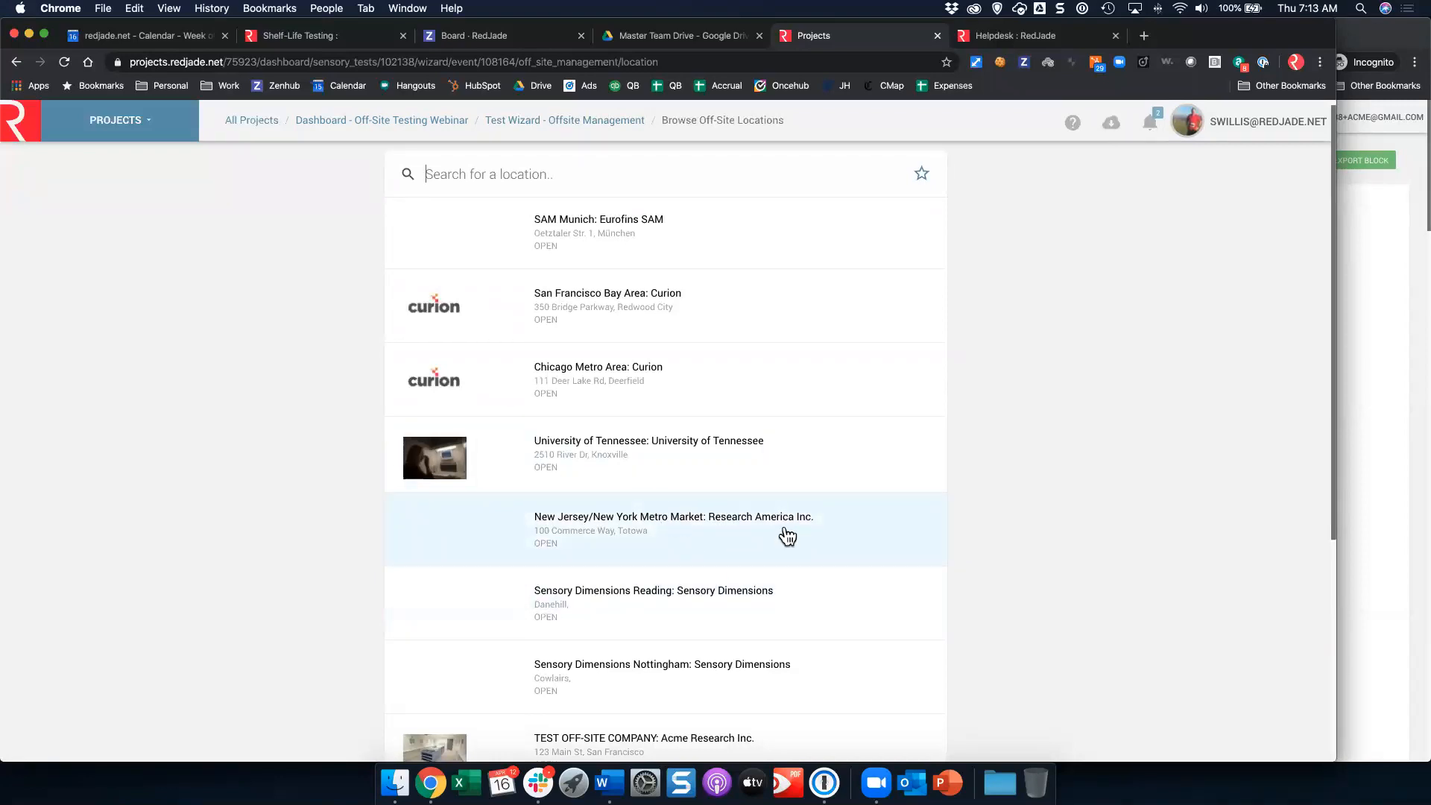
scroll(772, 534, "down", 2)
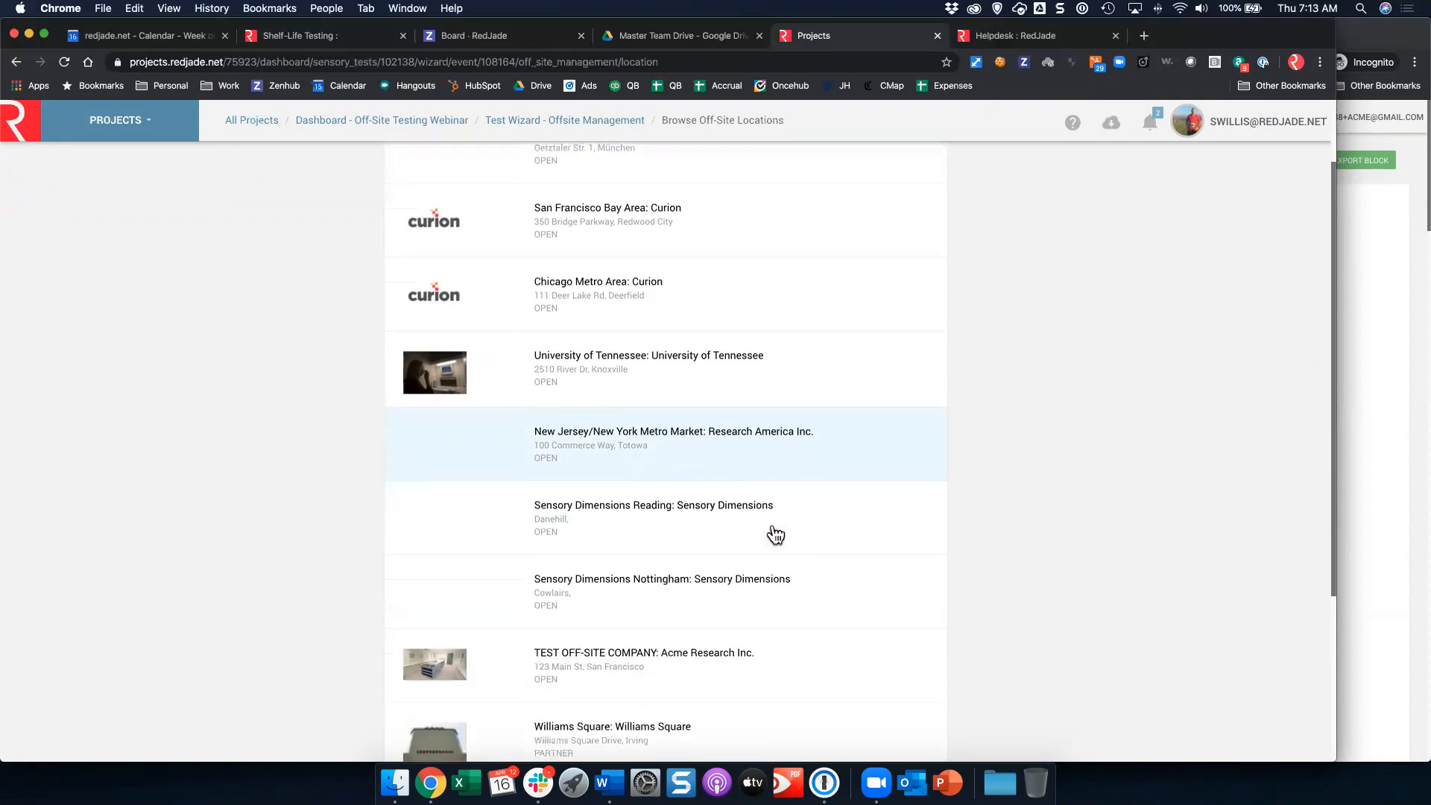
scroll(768, 532, "down", 3)
scroll(704, 494, "down", 1)
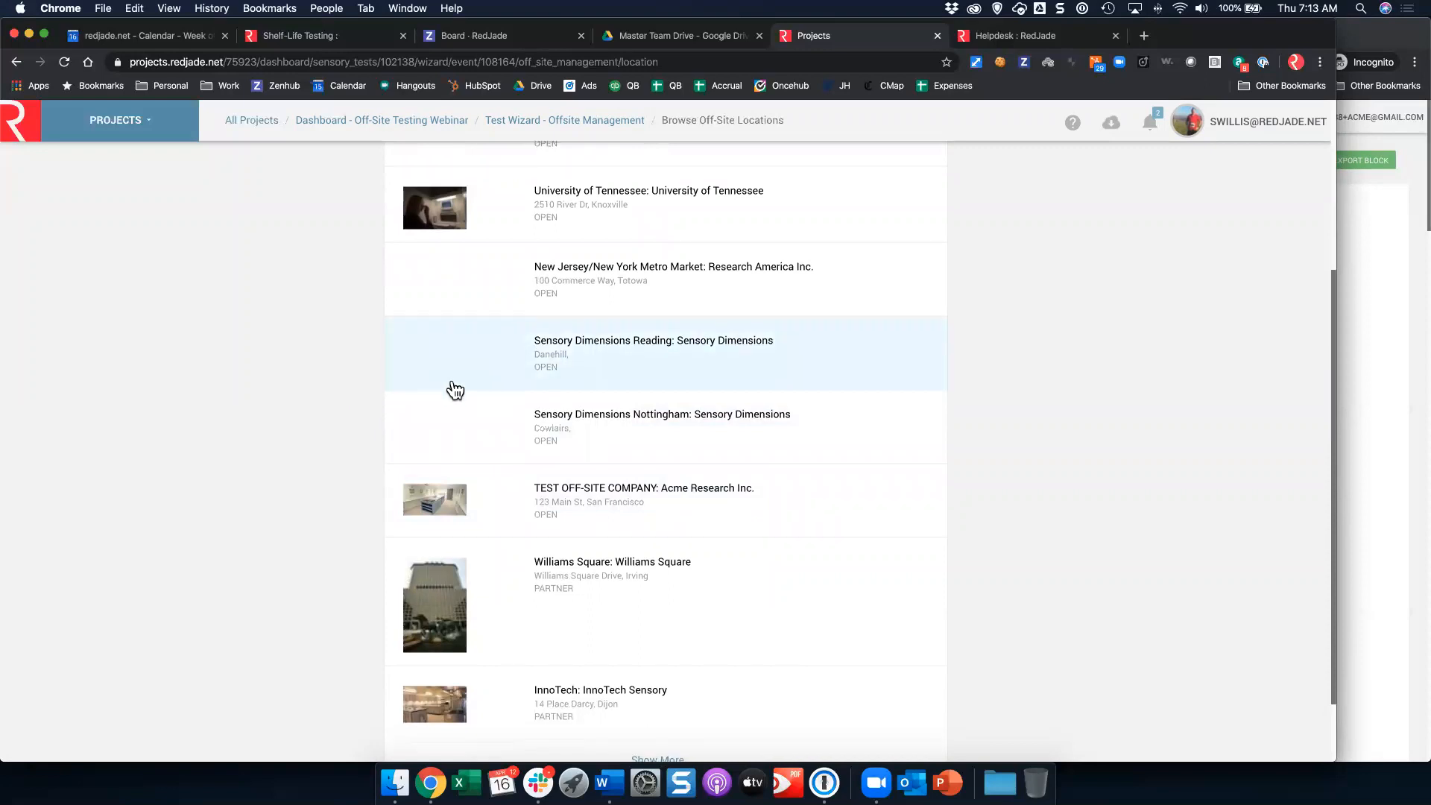
scroll(456, 386, "down", 2)
scroll(465, 385, "up", 7)
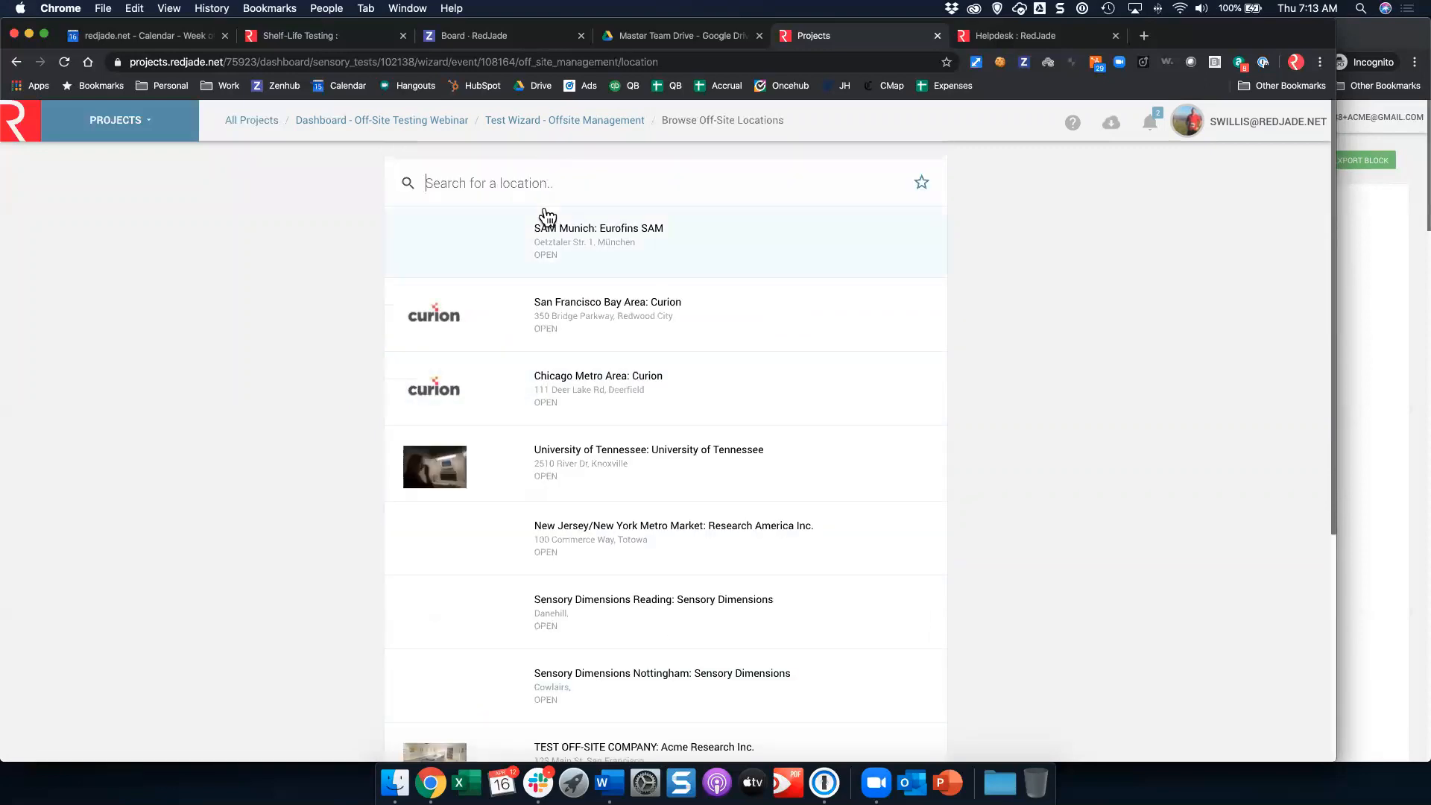
type("Denver")
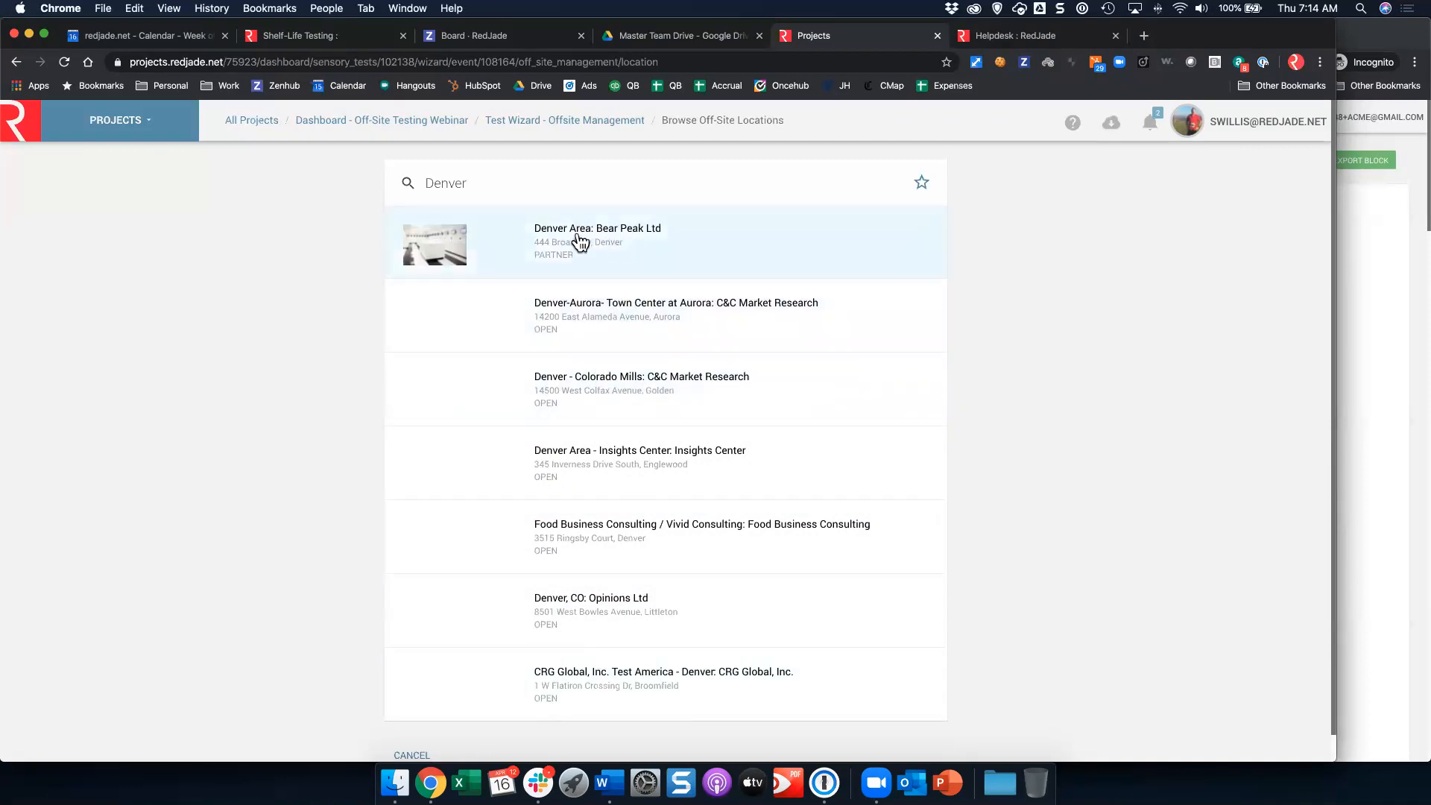
left_click(450, 243)
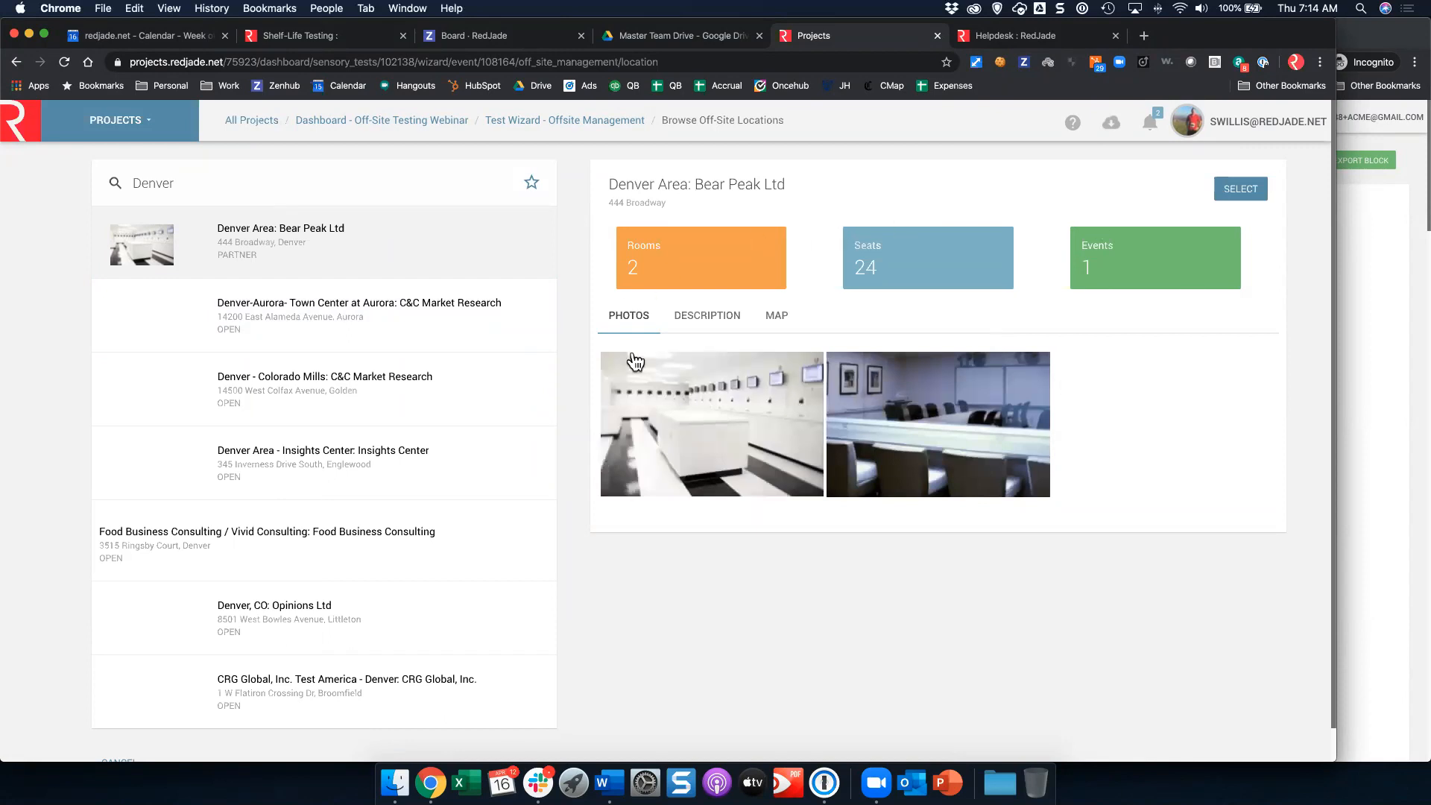
left_click(1255, 192)
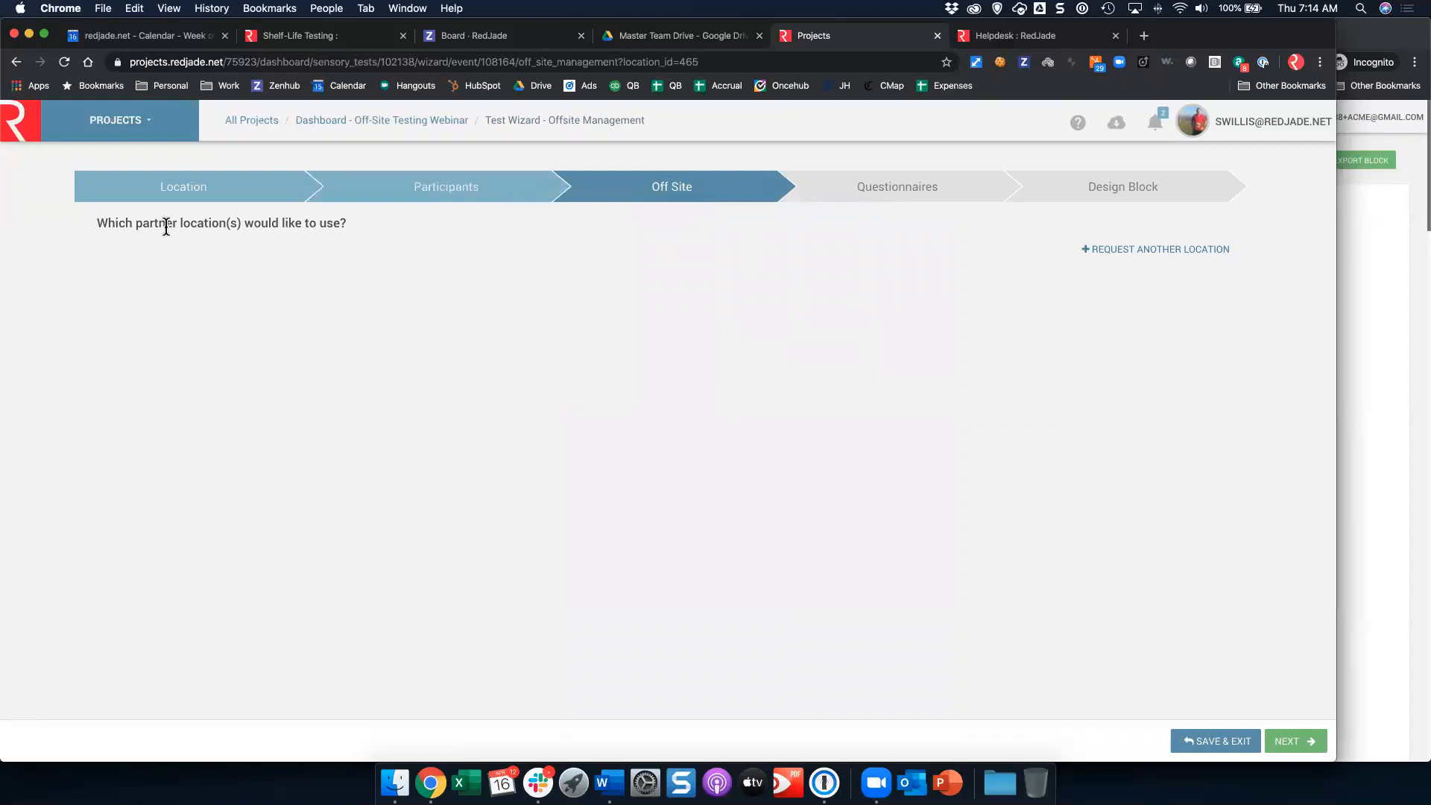
Step: Request another partner location and choose InnoTech: InnoTech Sensory as its location
left_click(1156, 248)
left_click(298, 277)
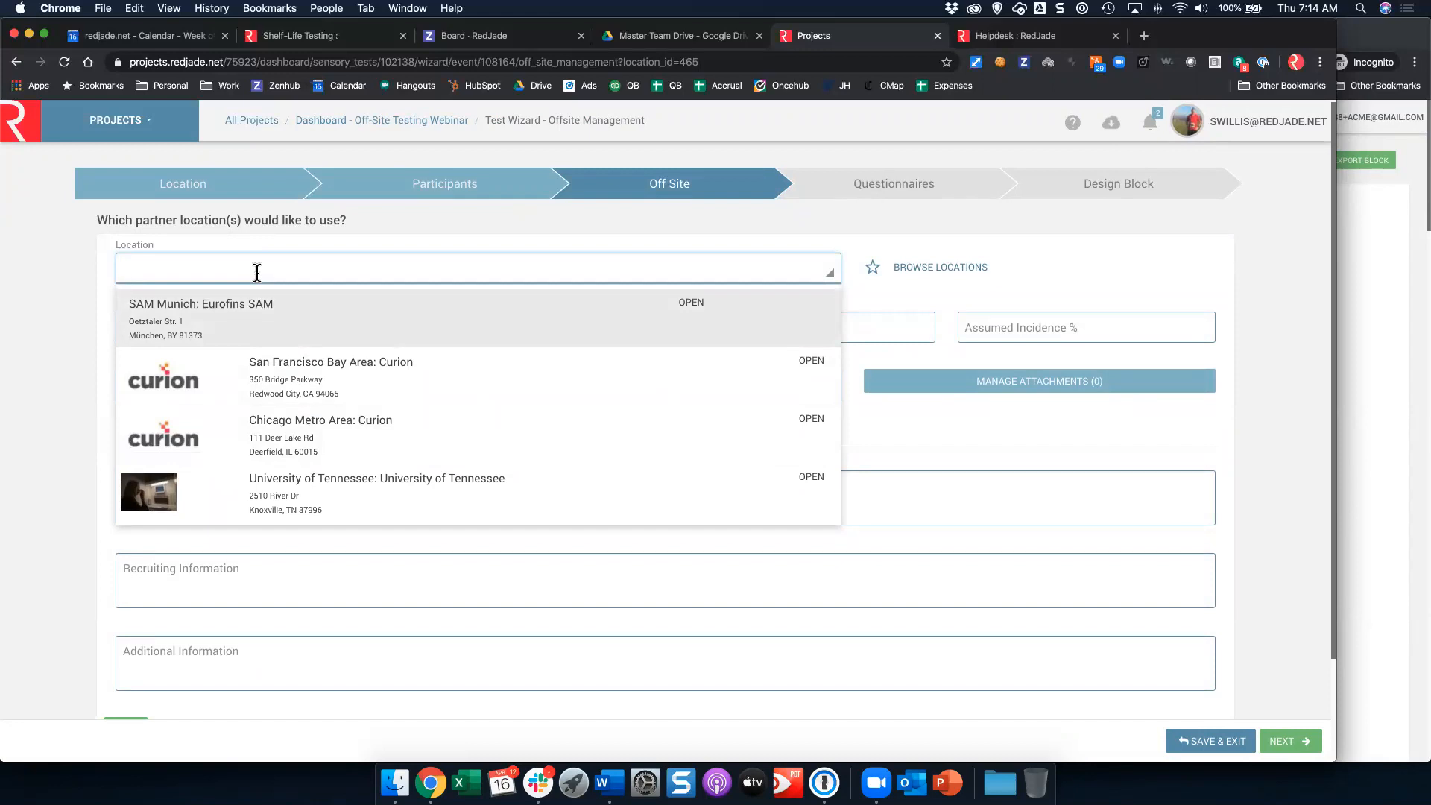
type("inno")
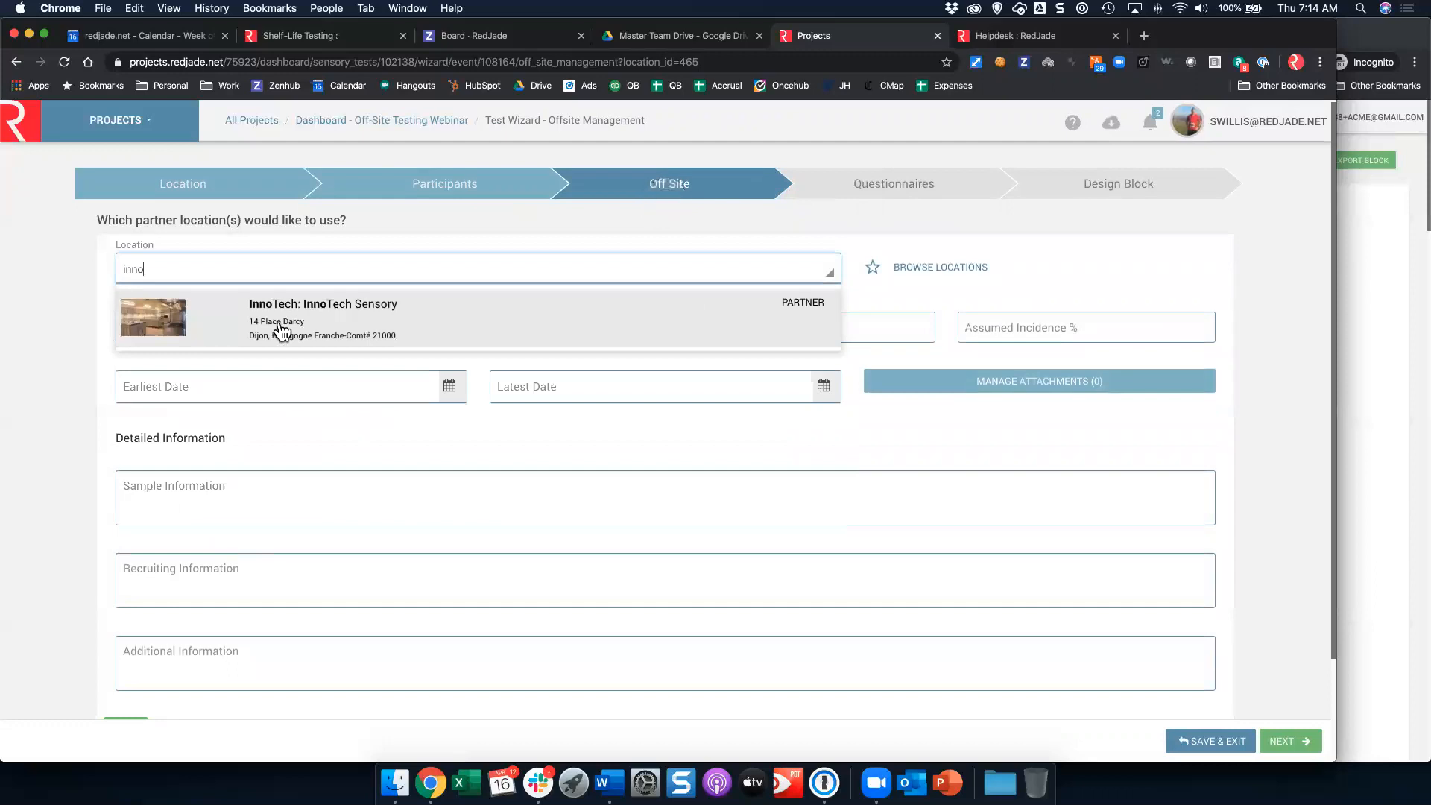
left_click(283, 328)
left_click(315, 328)
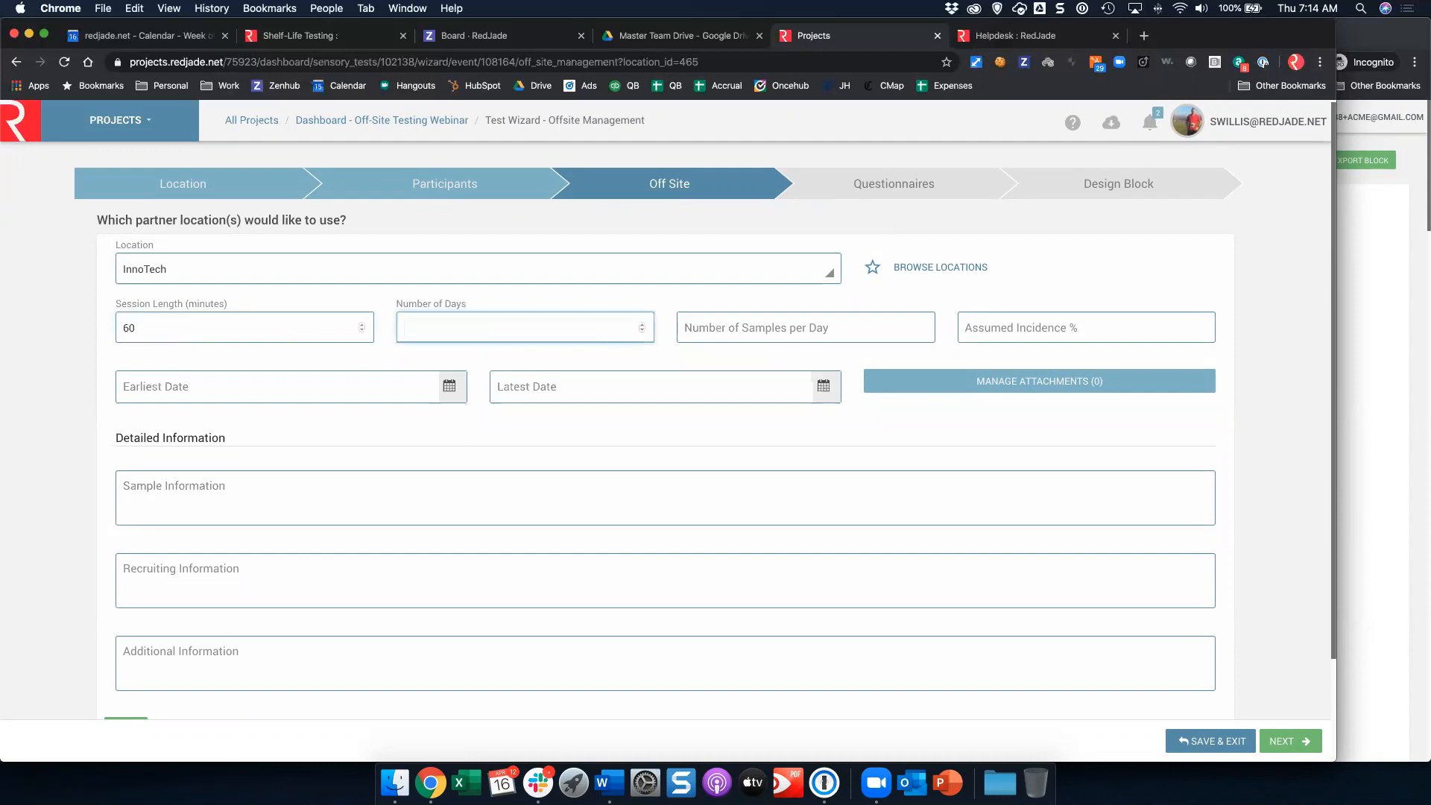
Step: Add one more blank location request, then leave the wizard for the project dashboard
scroll(847, 463, "down", 3)
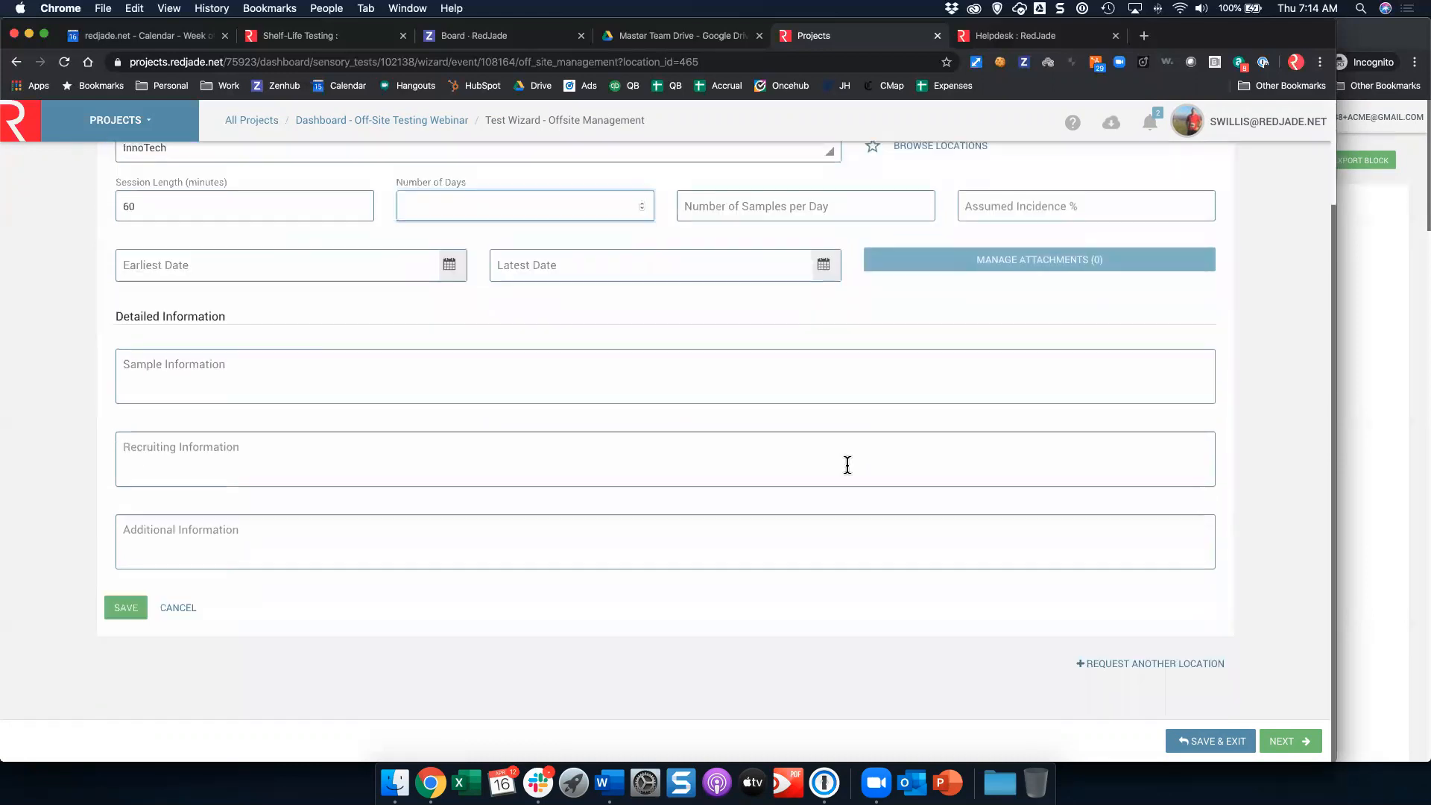
left_click(1150, 665)
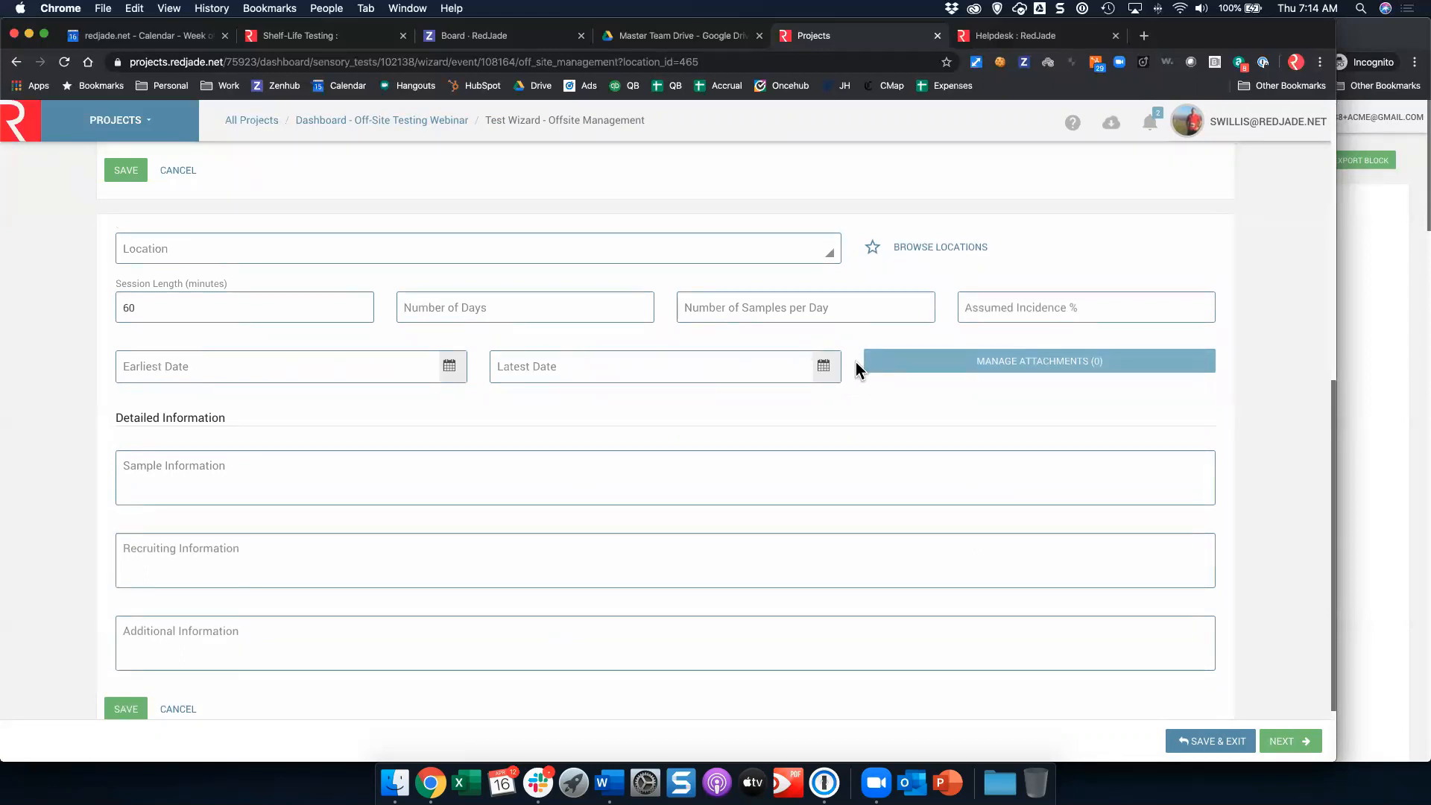
scroll(856, 350, "up", 5)
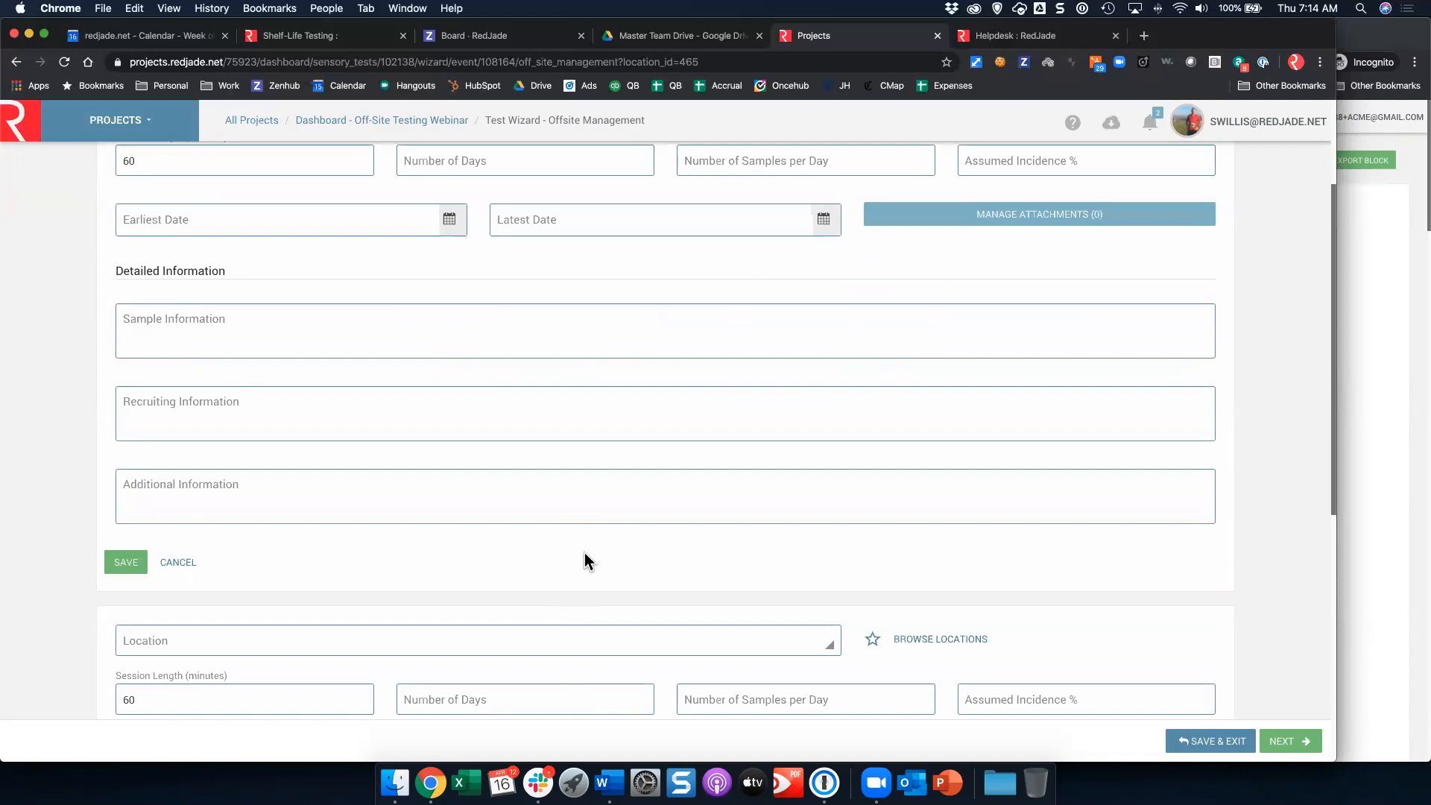
scroll(567, 541, "up", 3)
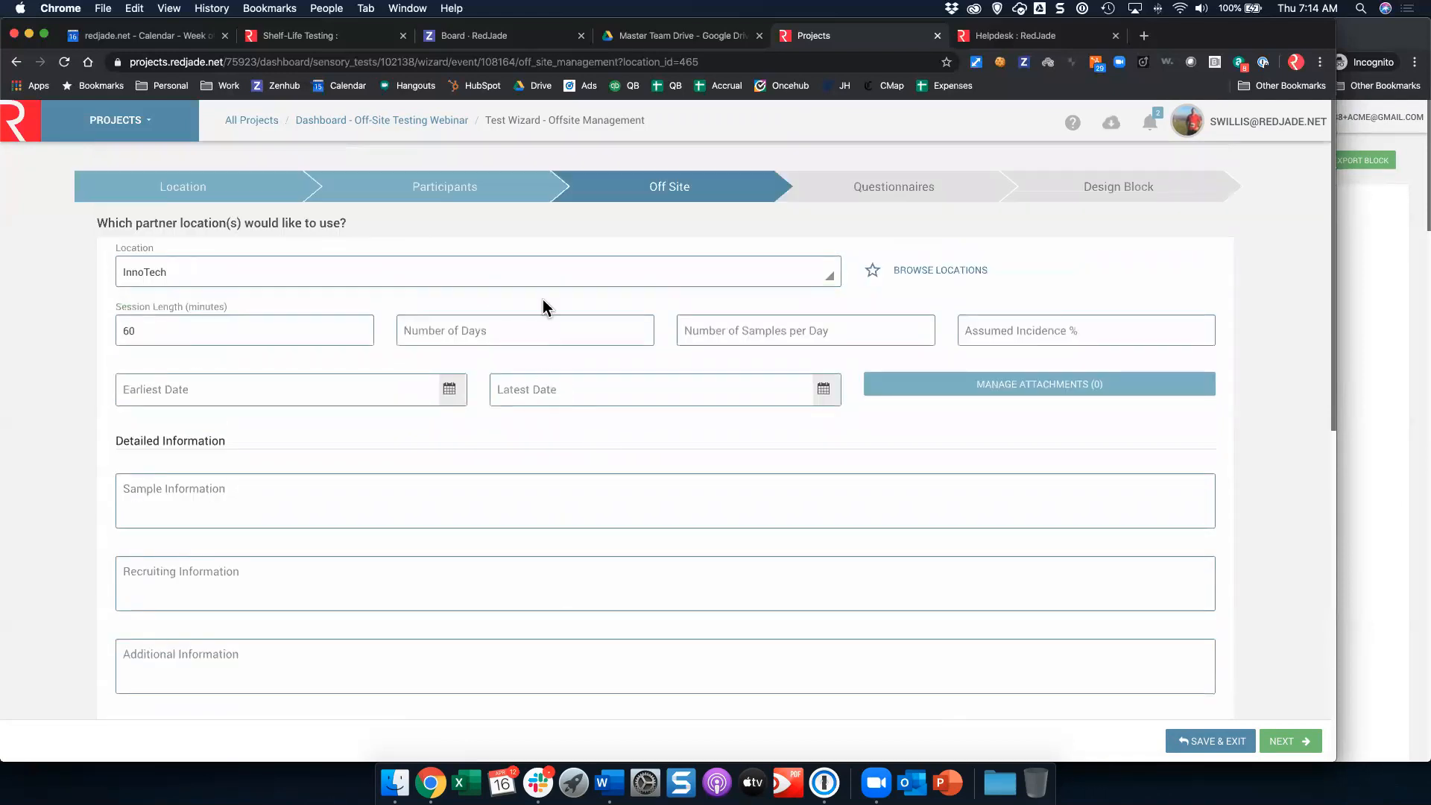
left_click(421, 120)
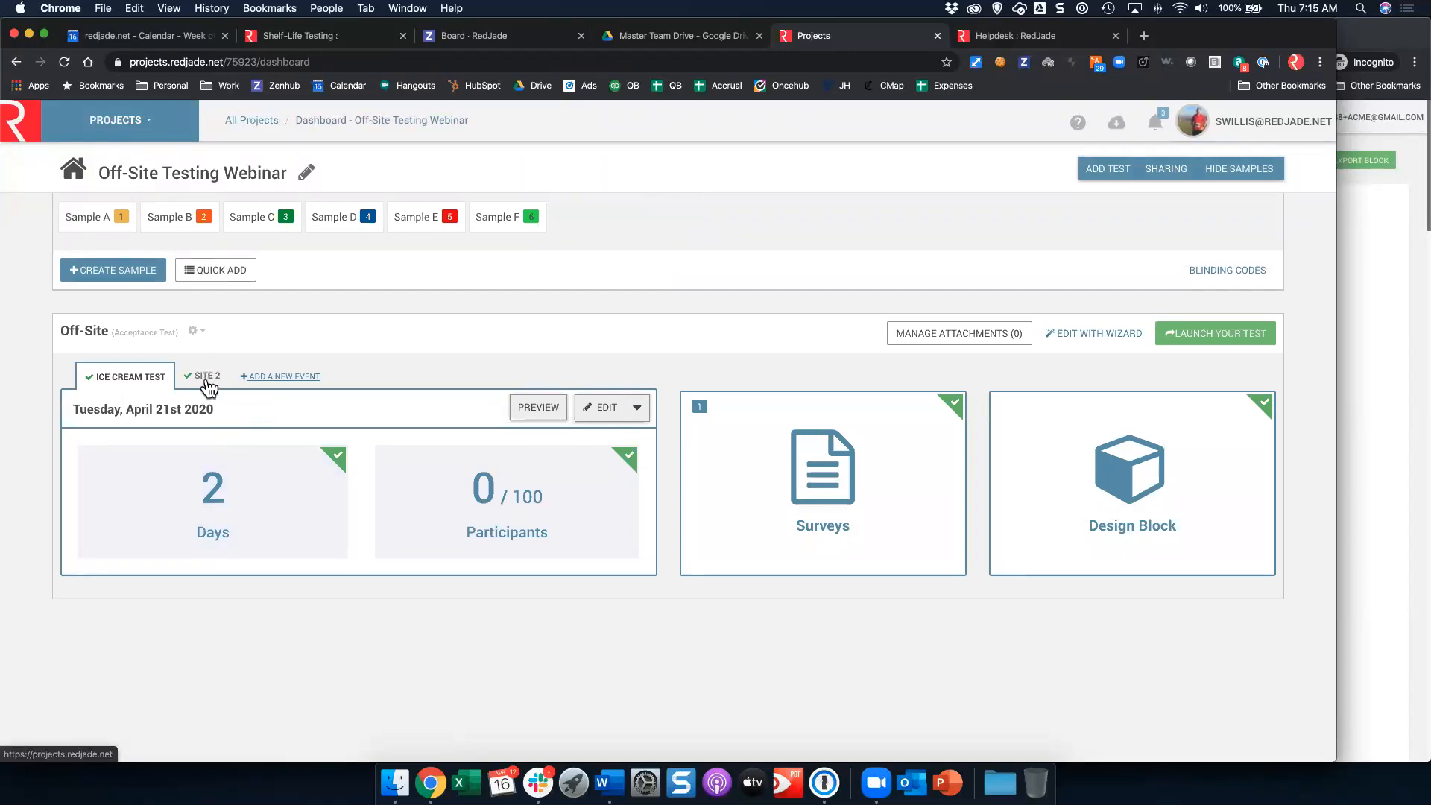
Step: Switch between the partner's collection calendar window and the project dashboard to compare them
left_click(1391, 323)
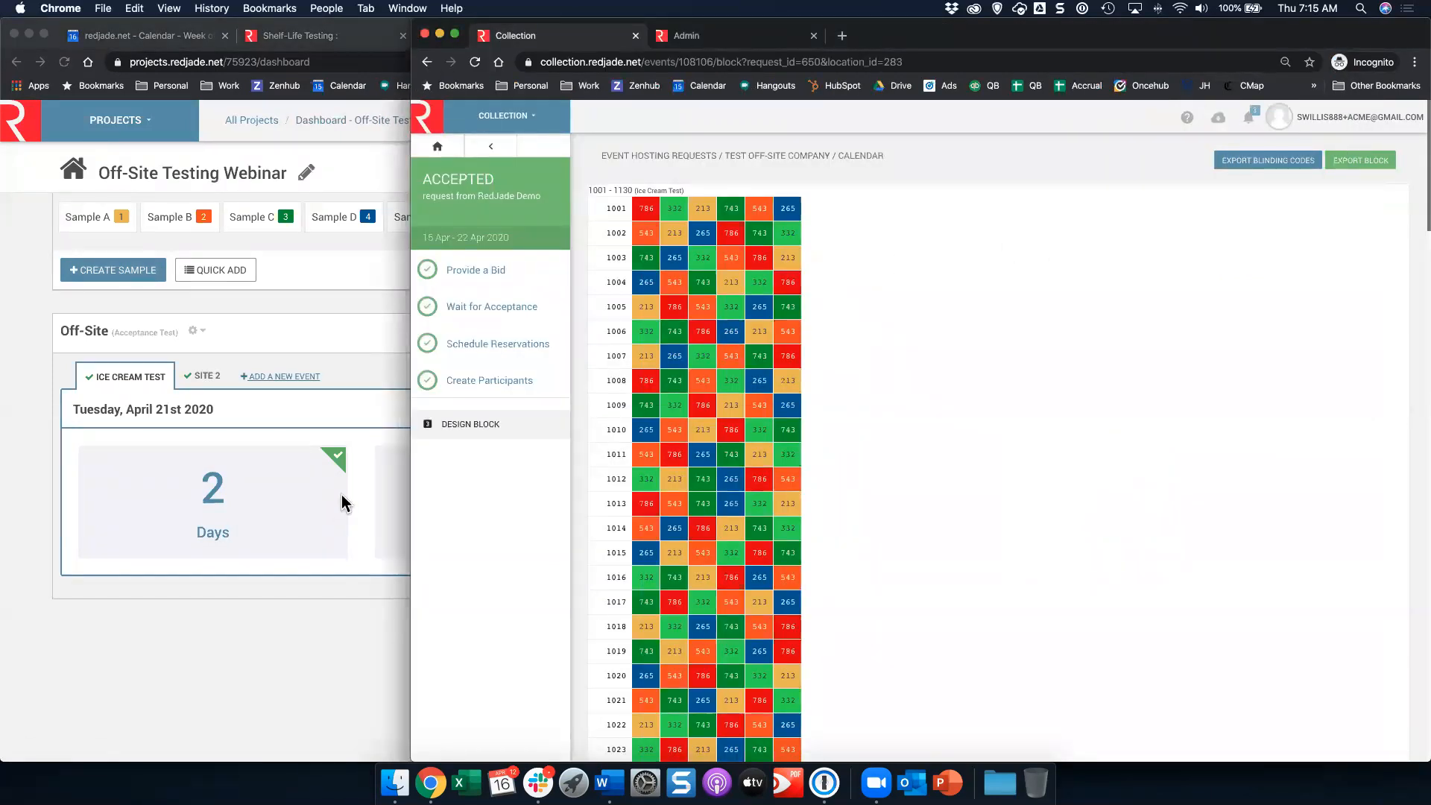
left_click(327, 407)
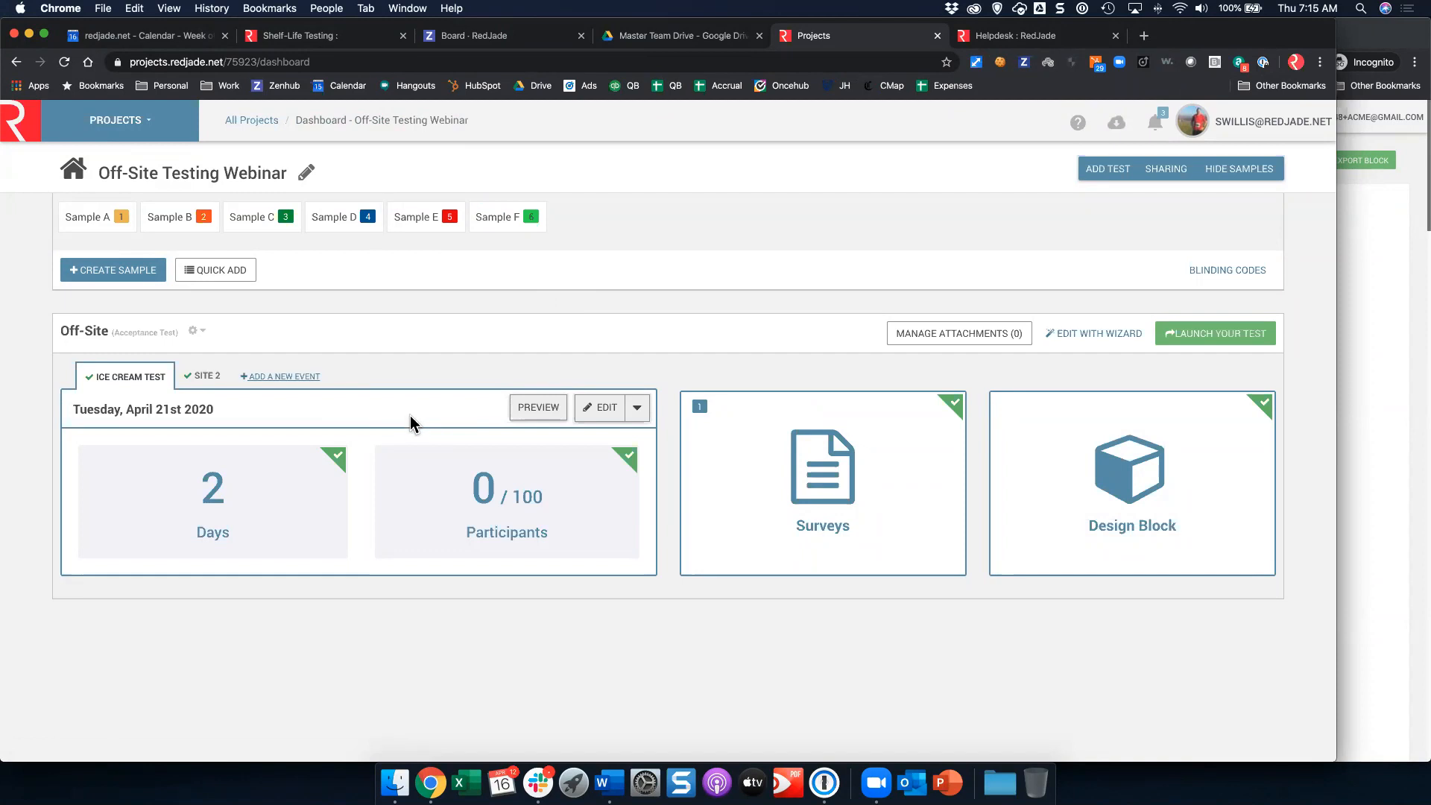
left_click(1351, 243)
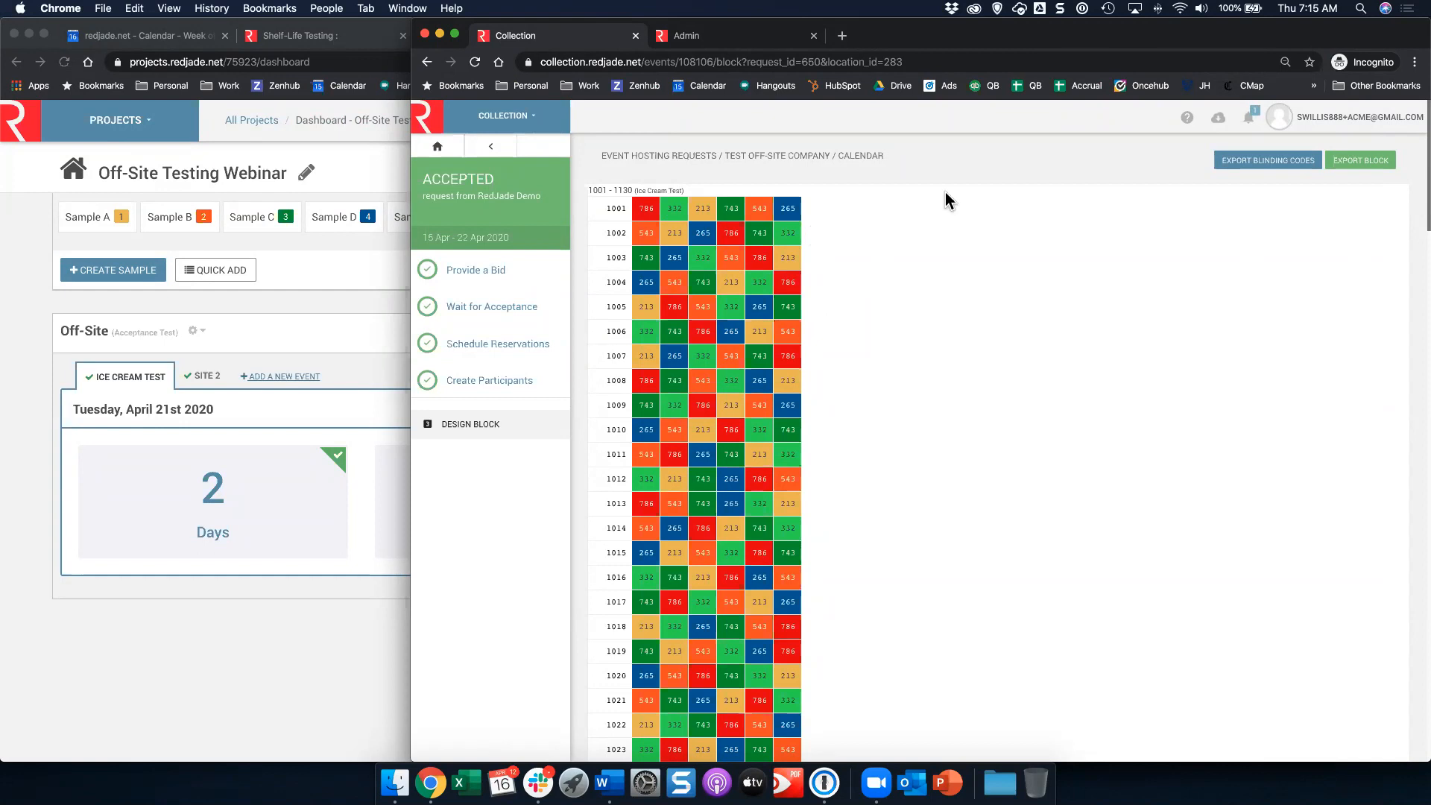
left_click(340, 311)
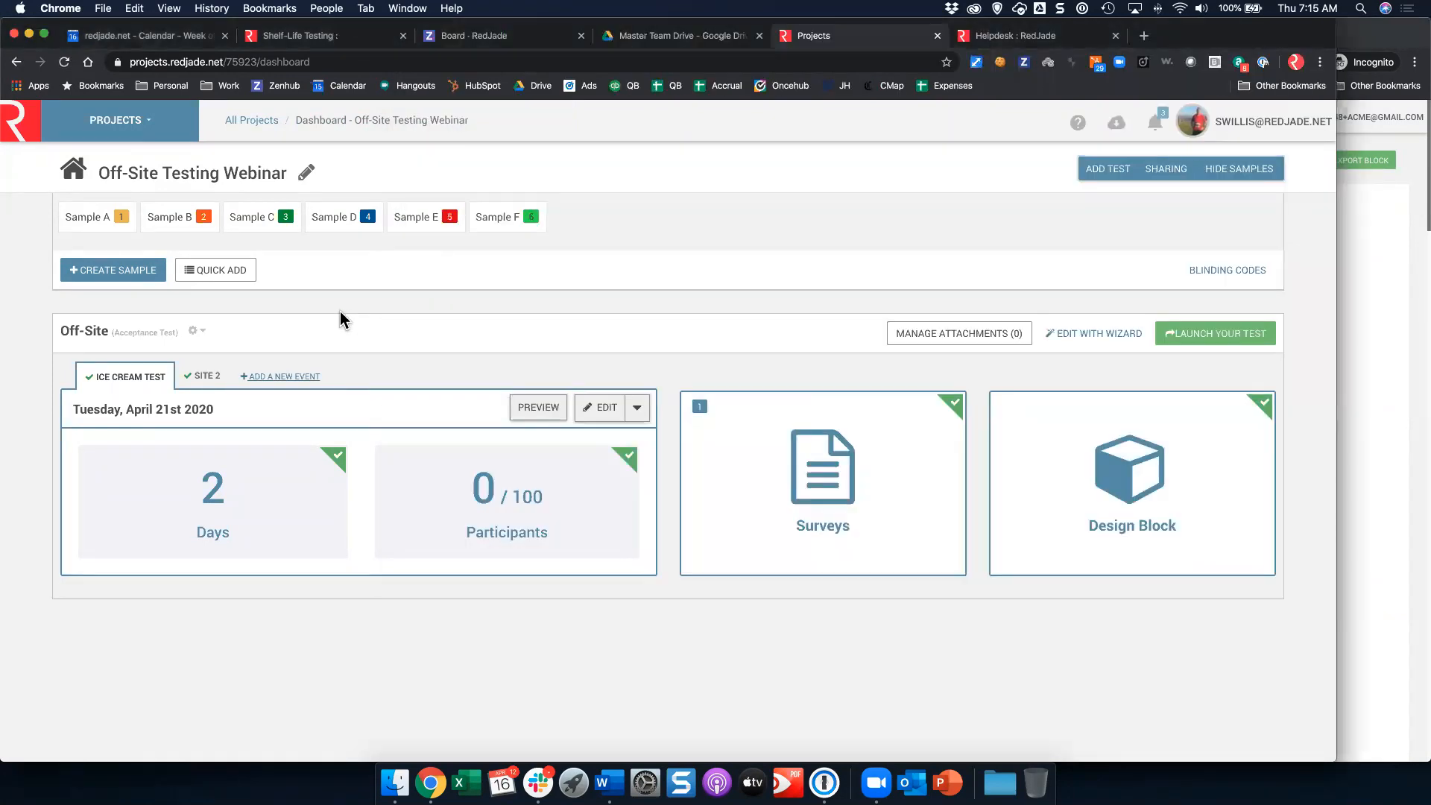